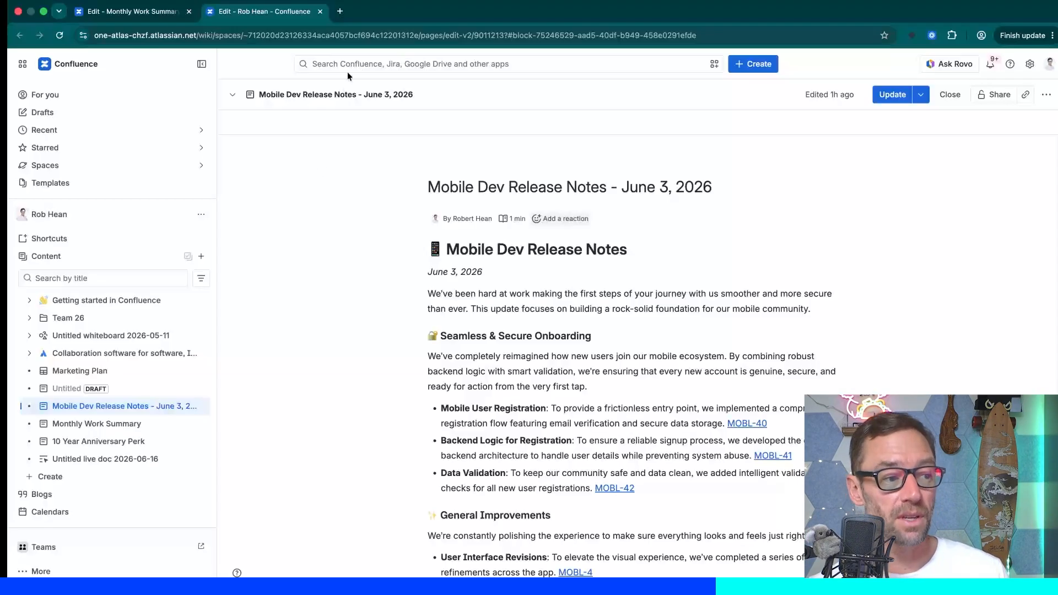
Close the Mobile Dev Release Notes tab to return to the Monthly Work Summary draft
left_click(320, 11)
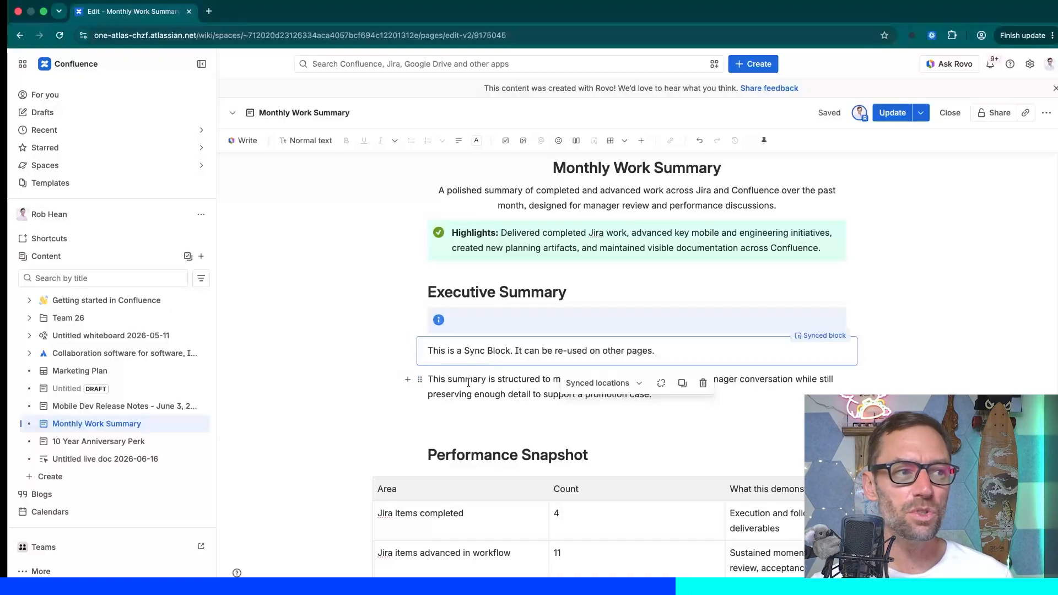
left_click(420, 380)
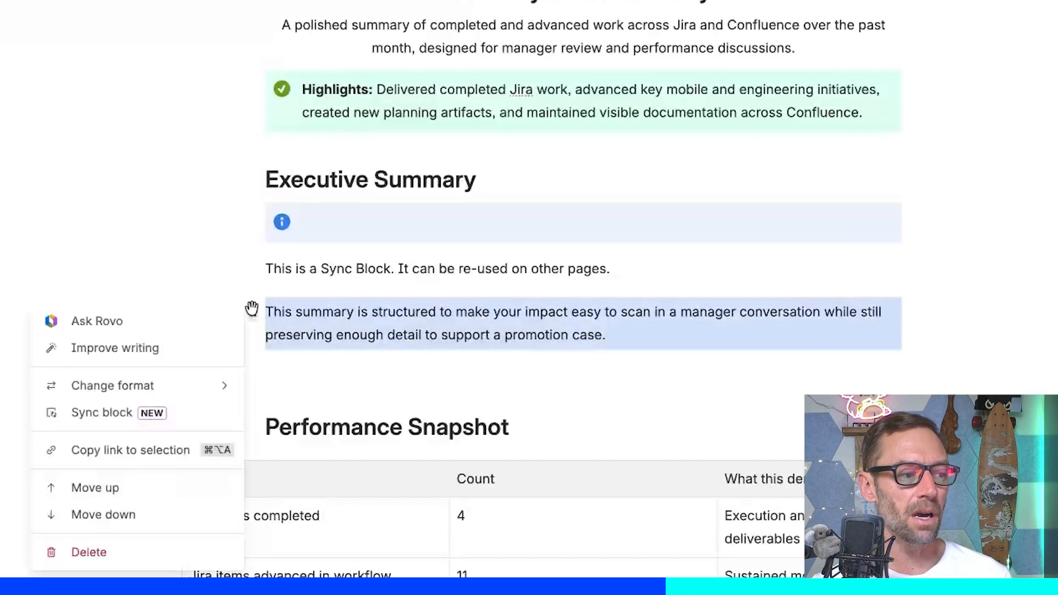
left_click(276, 364)
left_click(255, 312)
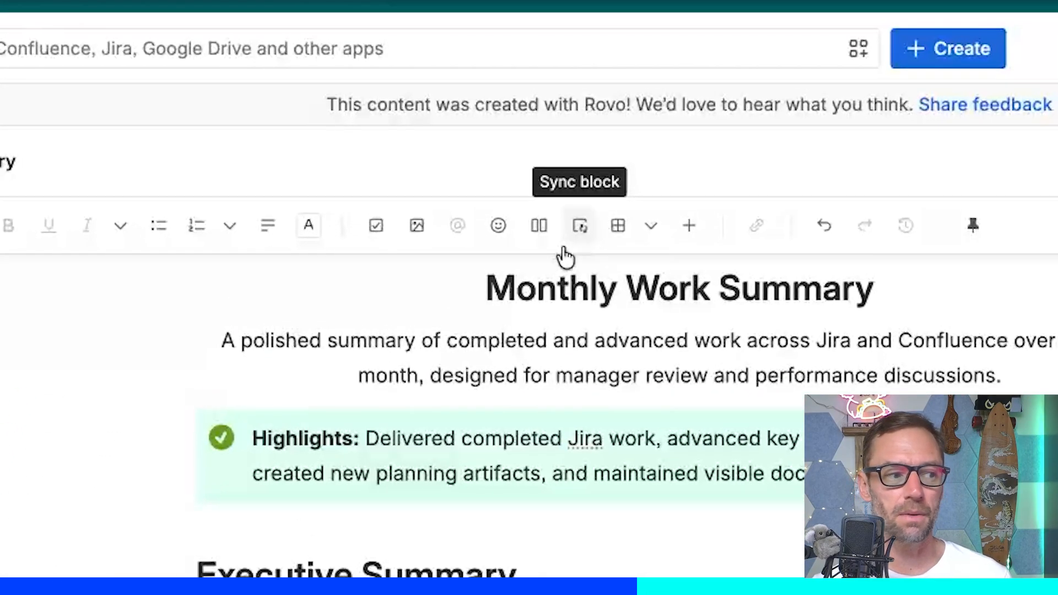
left_click(565, 251)
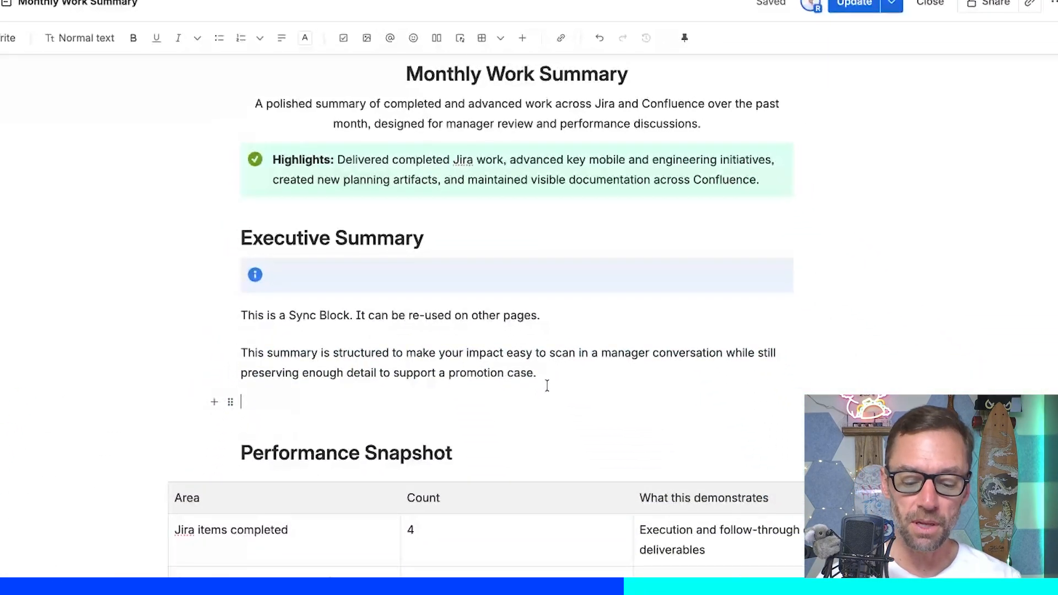
type("/sync")
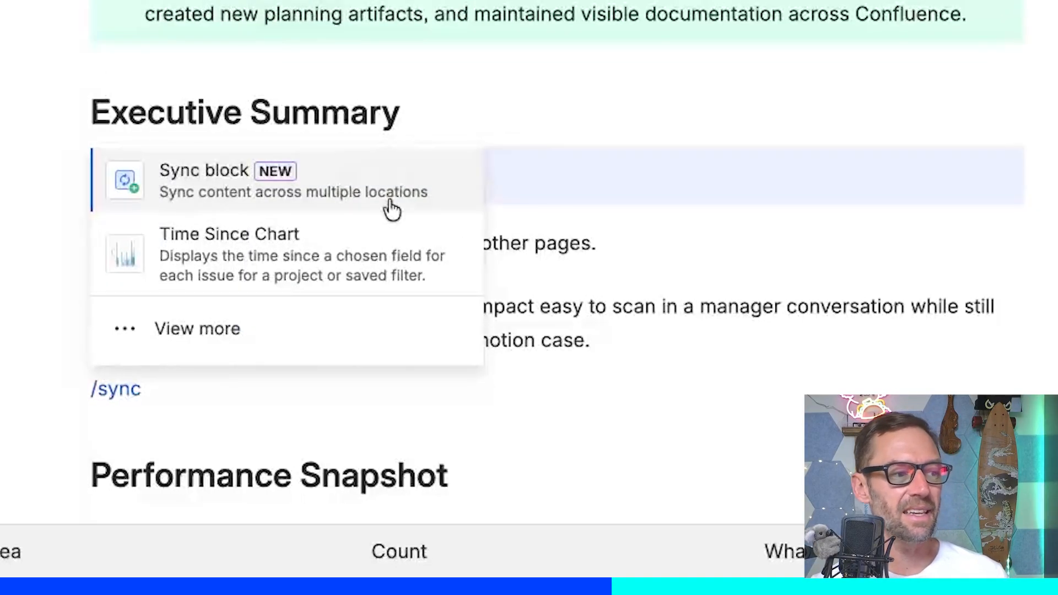
left_click(298, 190)
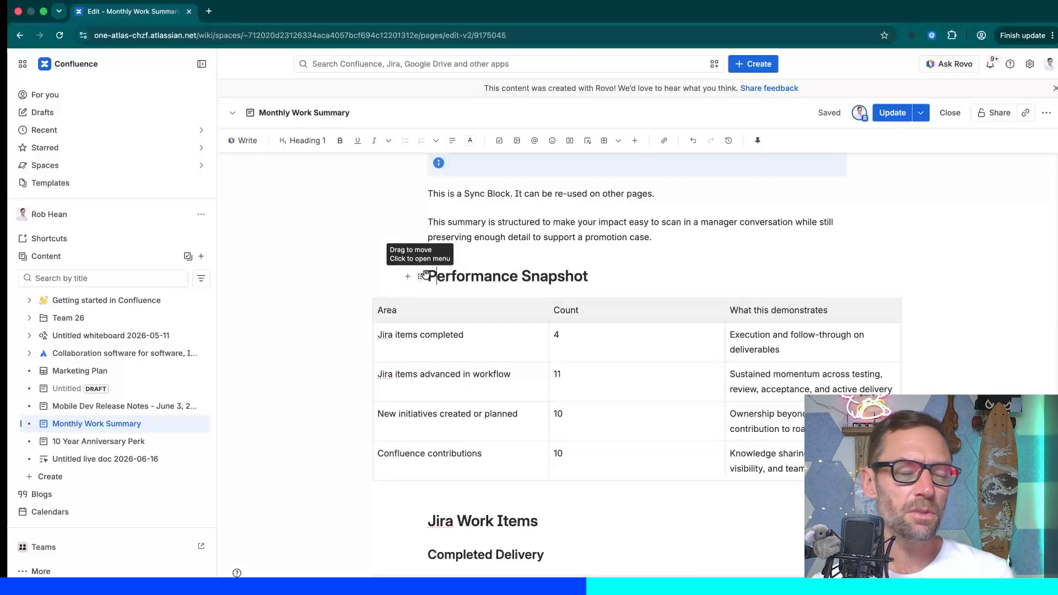
Convert the Performance Snapshot heading and the table beneath it into a single sync block
left_click(420, 275)
key("Escape")
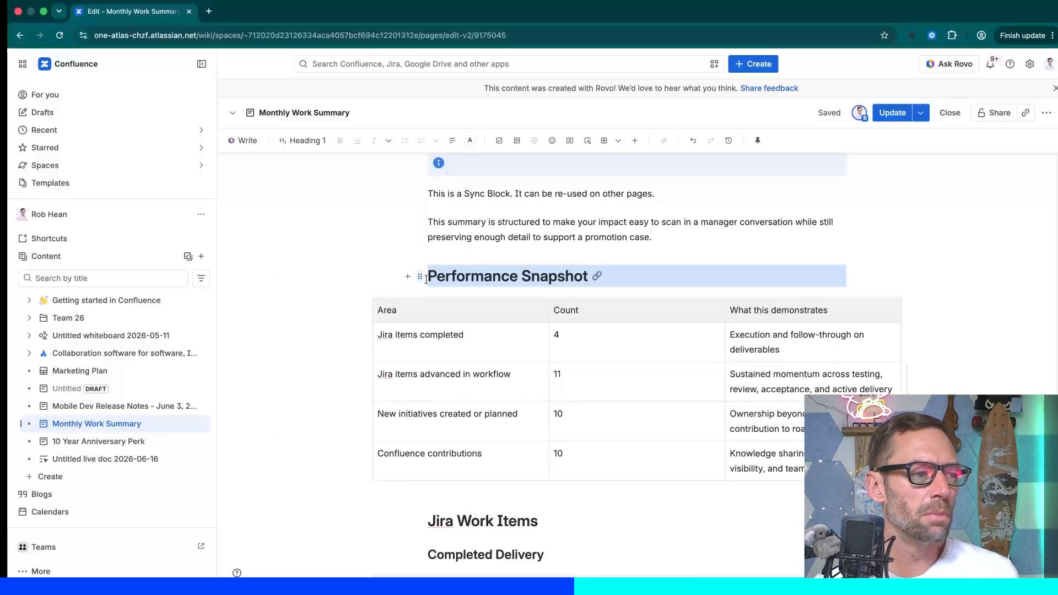
left_click(362, 305)
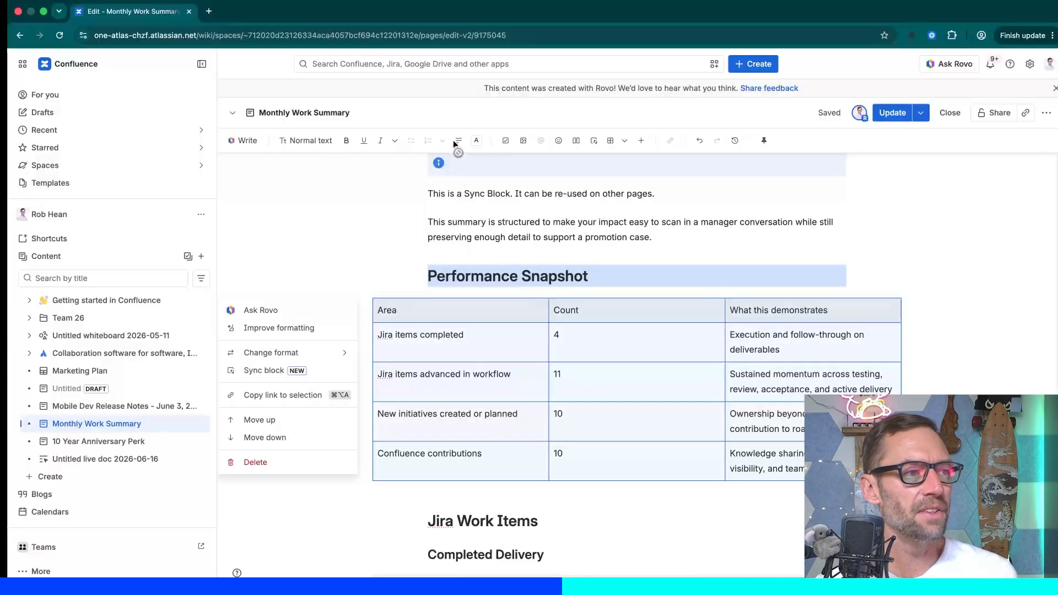
left_click(593, 142)
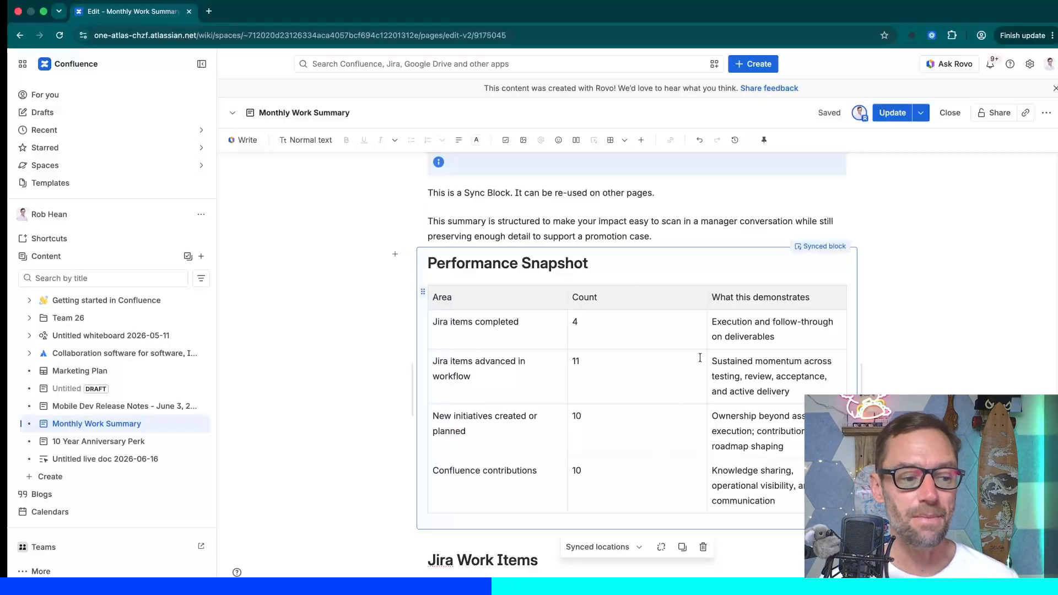
Copy the Performance Snapshot synced block and paste it into the 10 Year Anniversary Perk page, directly below the green intro panel
scroll(485, 274, "down", 1)
scroll(602, 344, "up", 1)
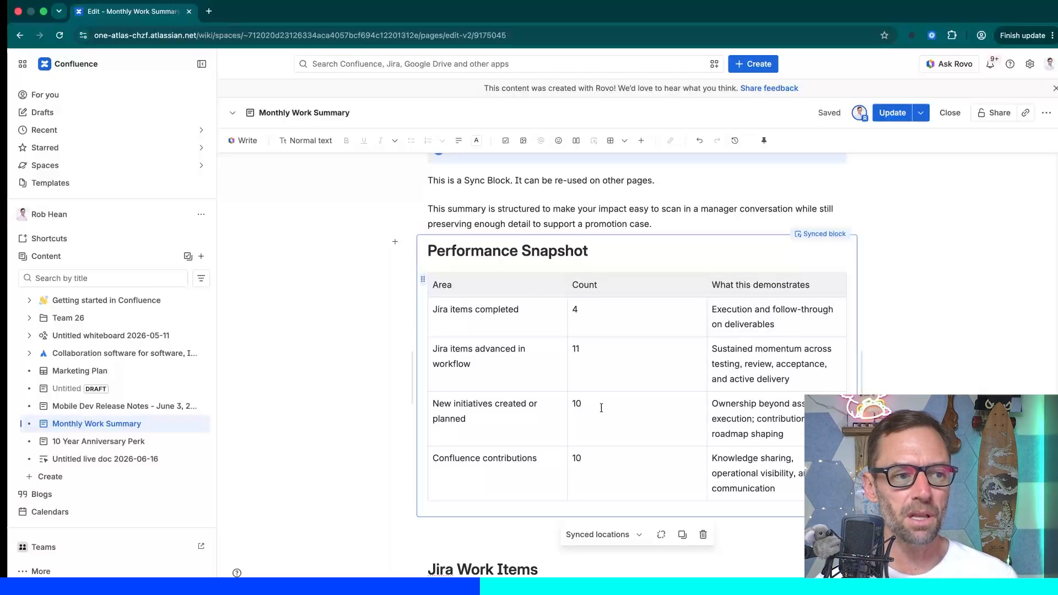
left_click(682, 535)
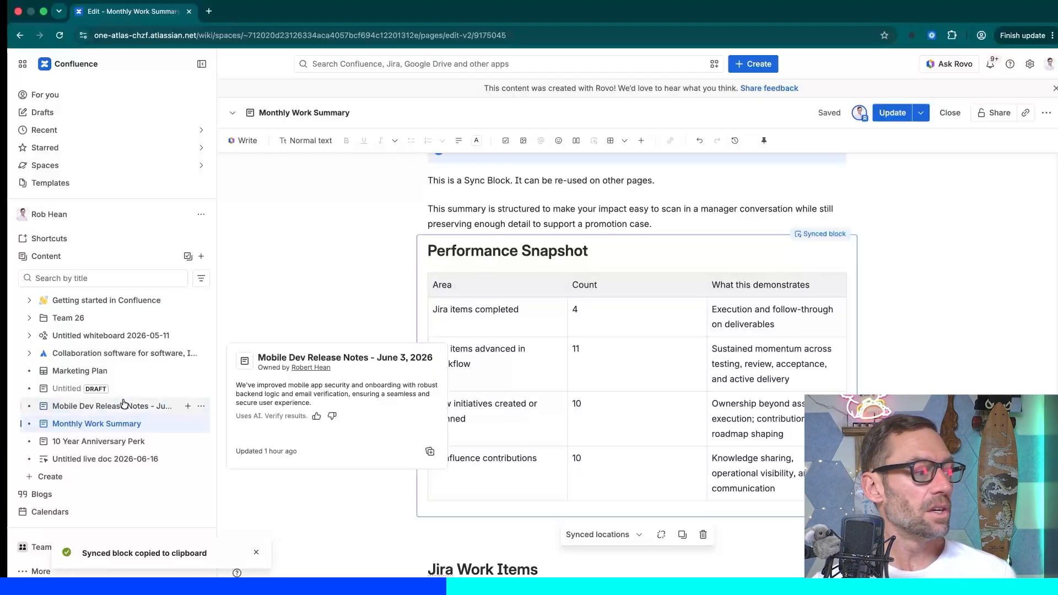
left_click(132, 444)
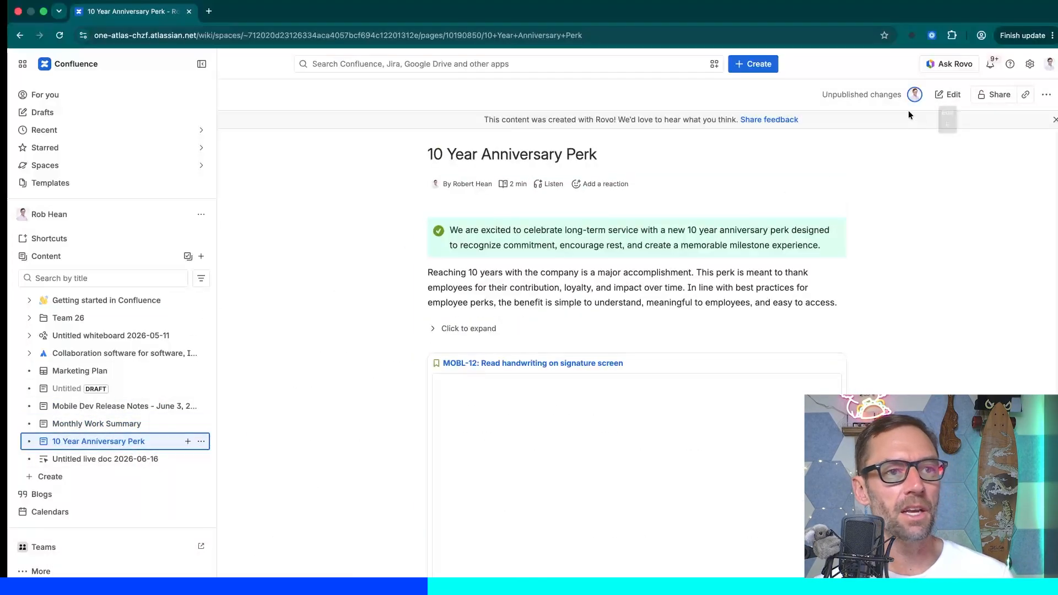
left_click(947, 95)
left_click(600, 365)
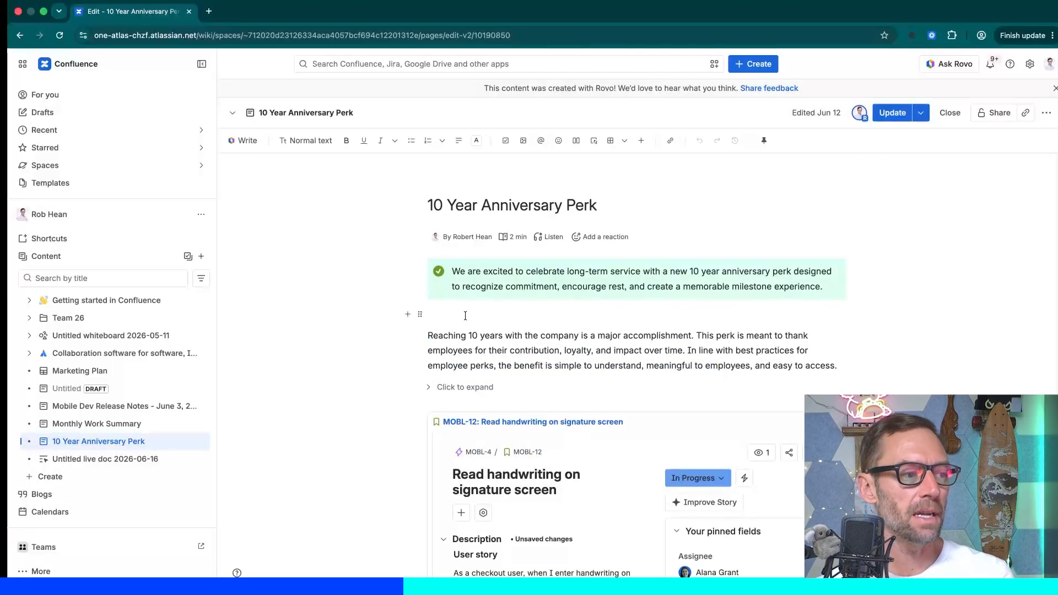
key("super+v")
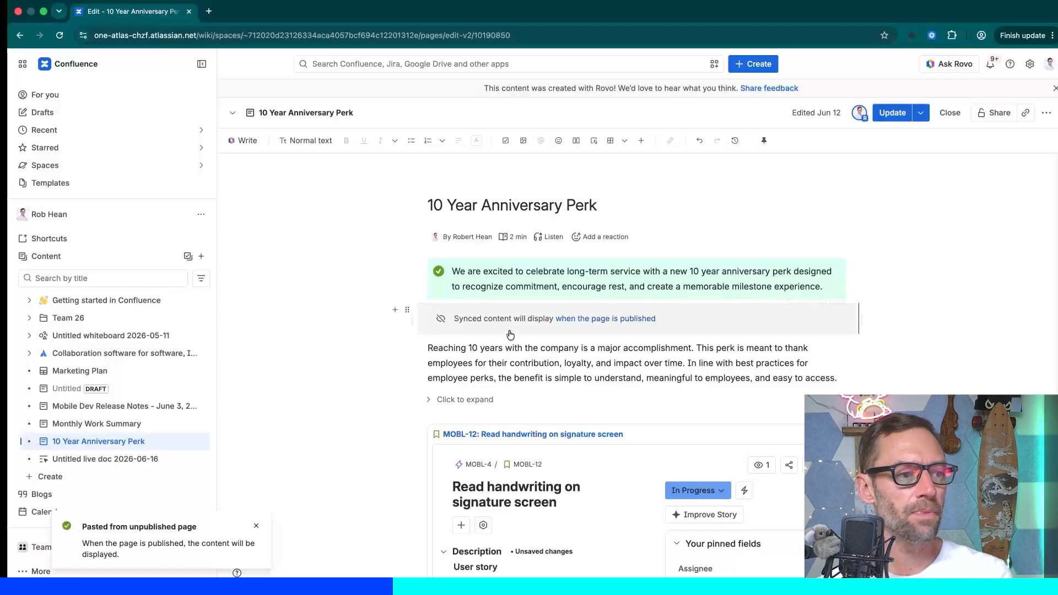
Publish the 10 Year Anniversary Perk page with the pasted synced block and check how the block displays
left_click_drag(301, 323, 407, 324)
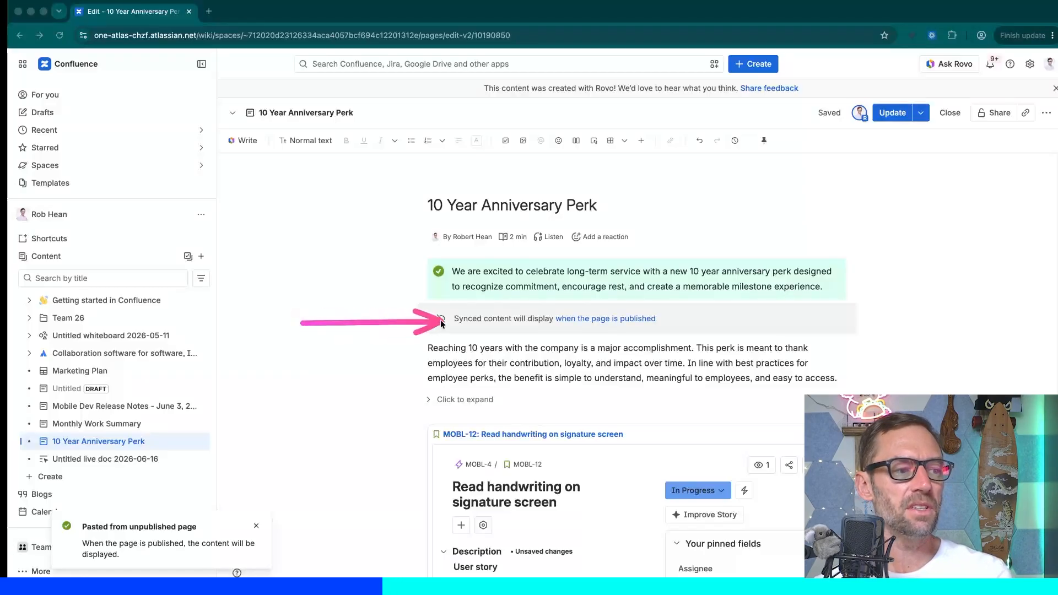
key("Escape")
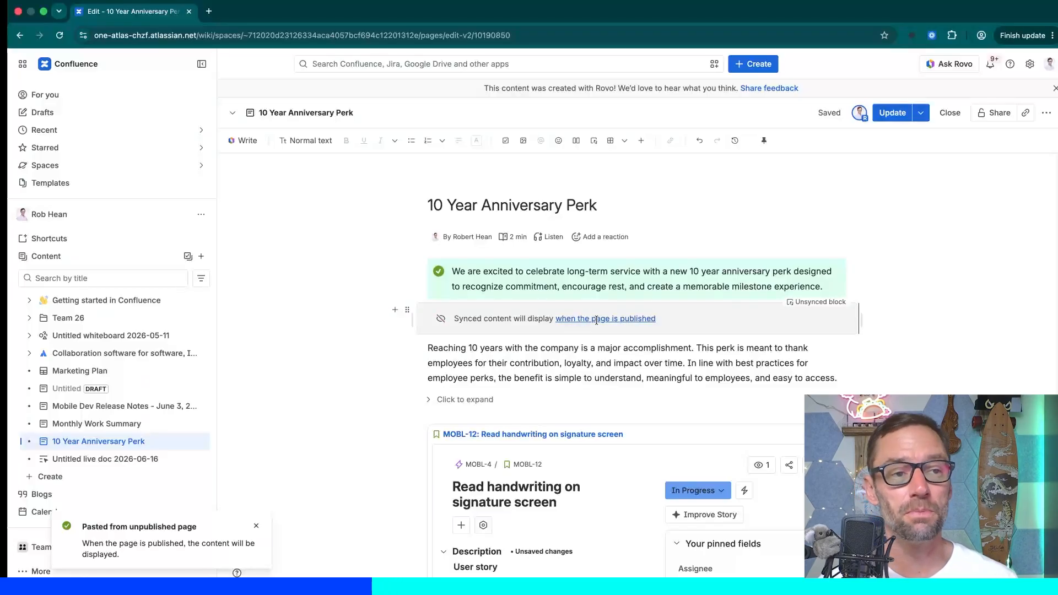
left_click(892, 113)
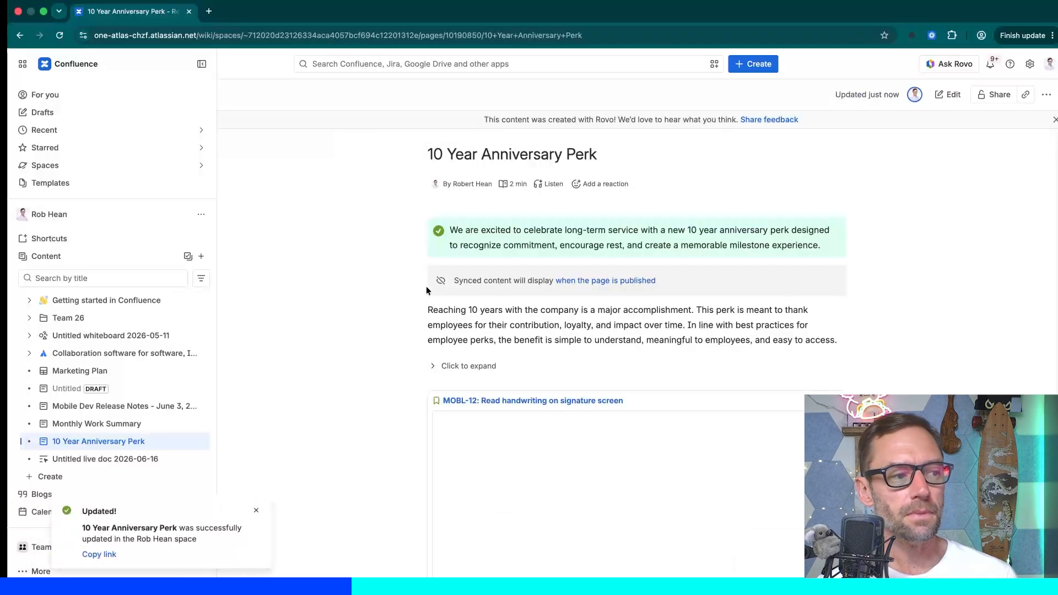
left_click_drag(453, 281, 540, 281)
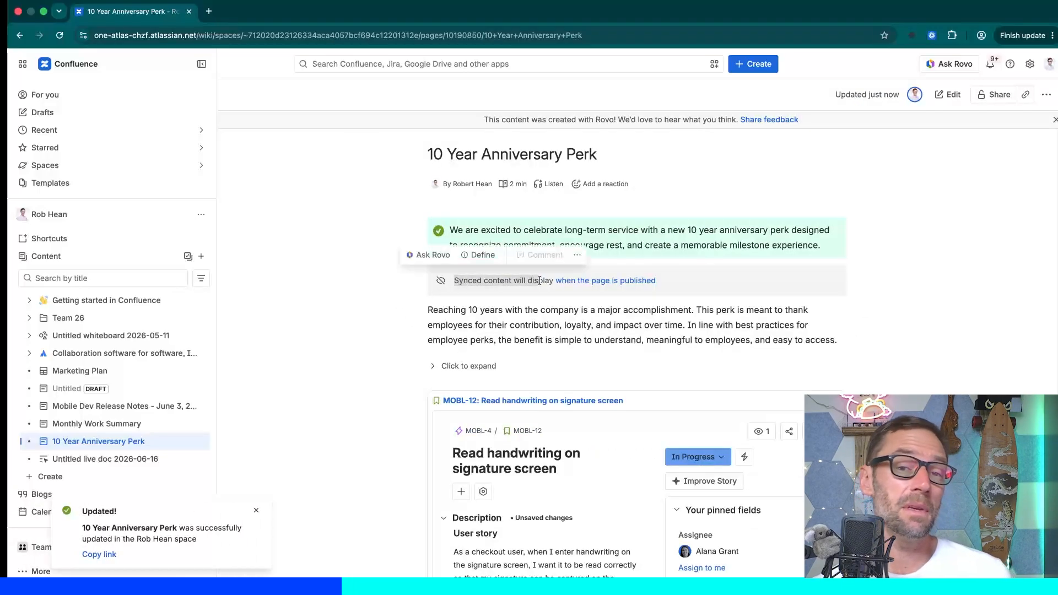
left_click(539, 281)
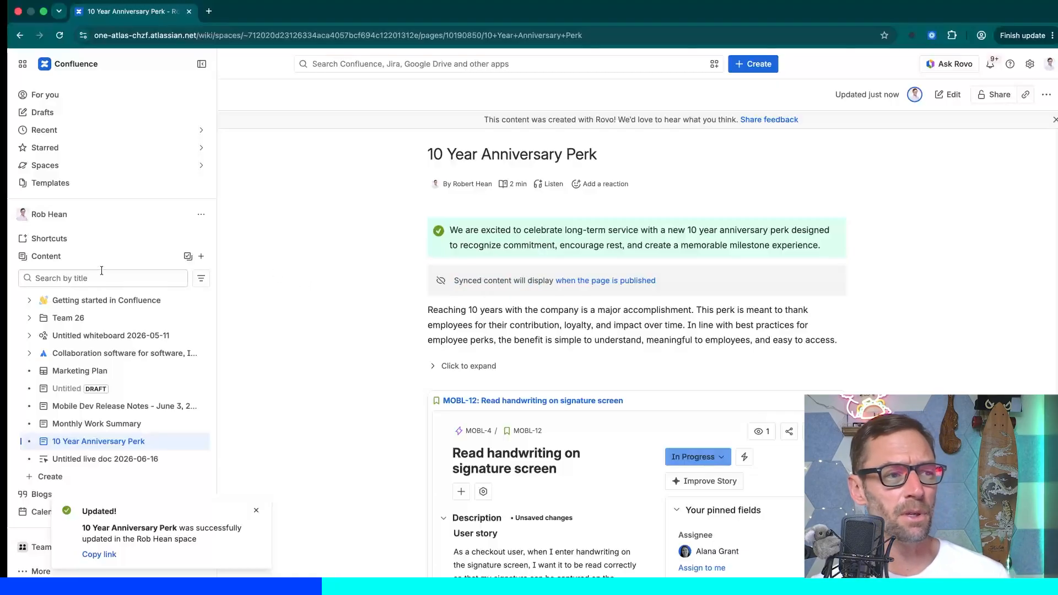
Reopen the Monthly Work Summary page for editing, publish its pending changes, and check its Performance Snapshot section
mouse_move(159, 309)
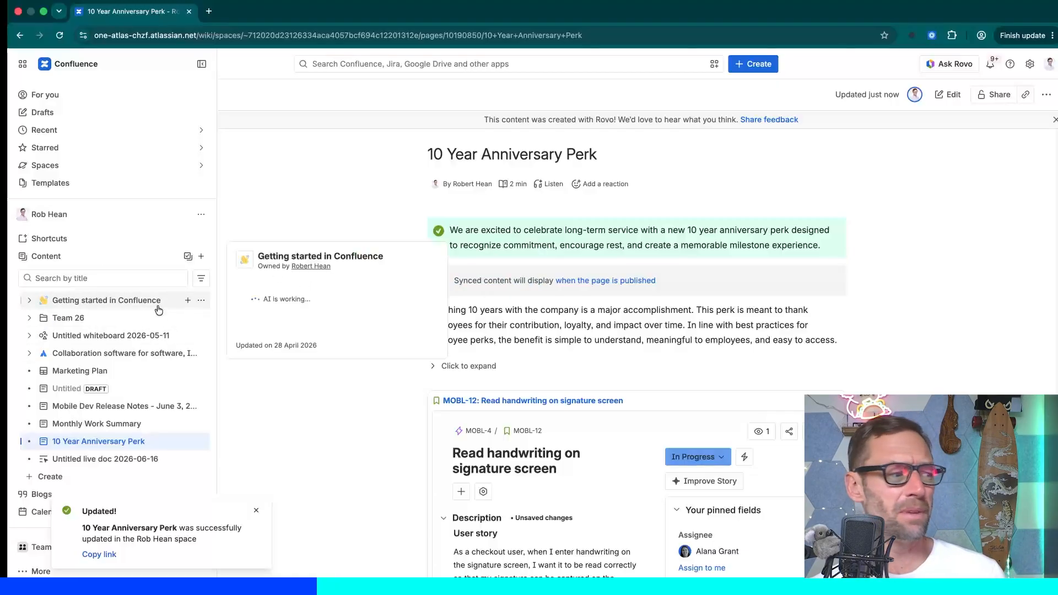
left_click(120, 423)
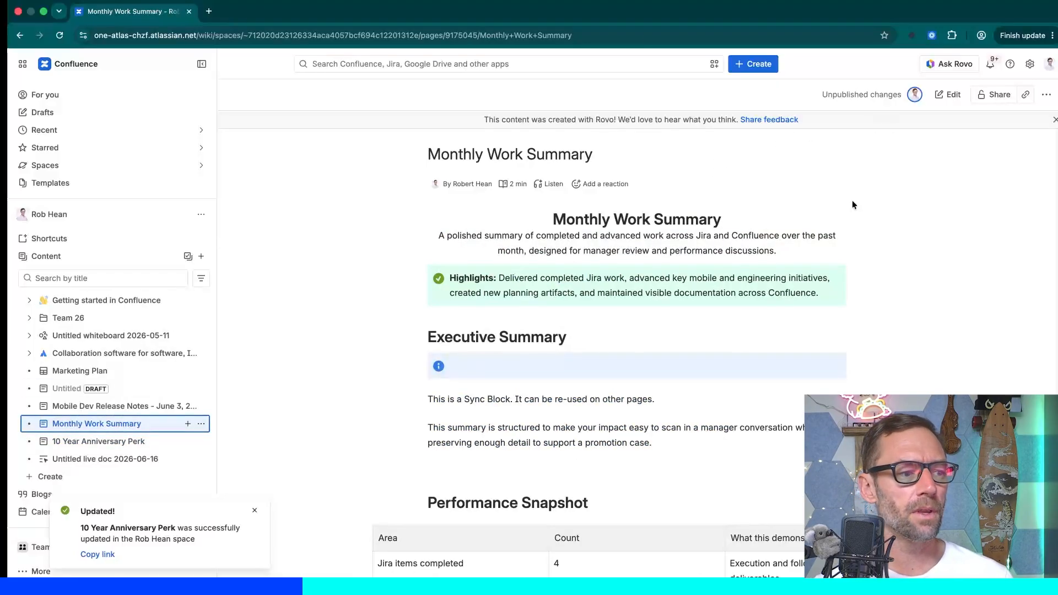
left_click(948, 96)
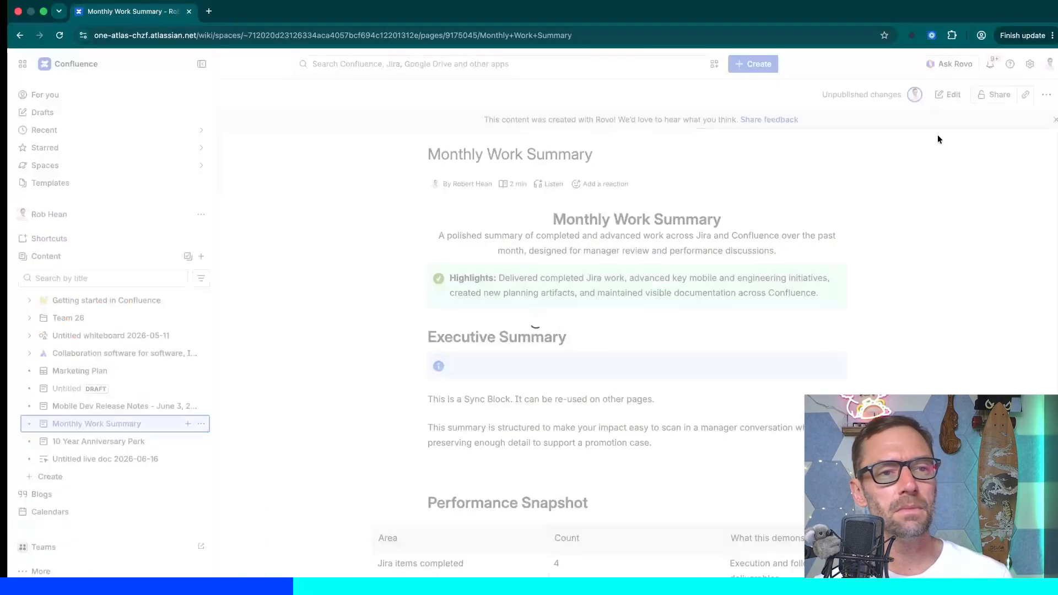
left_click(892, 115)
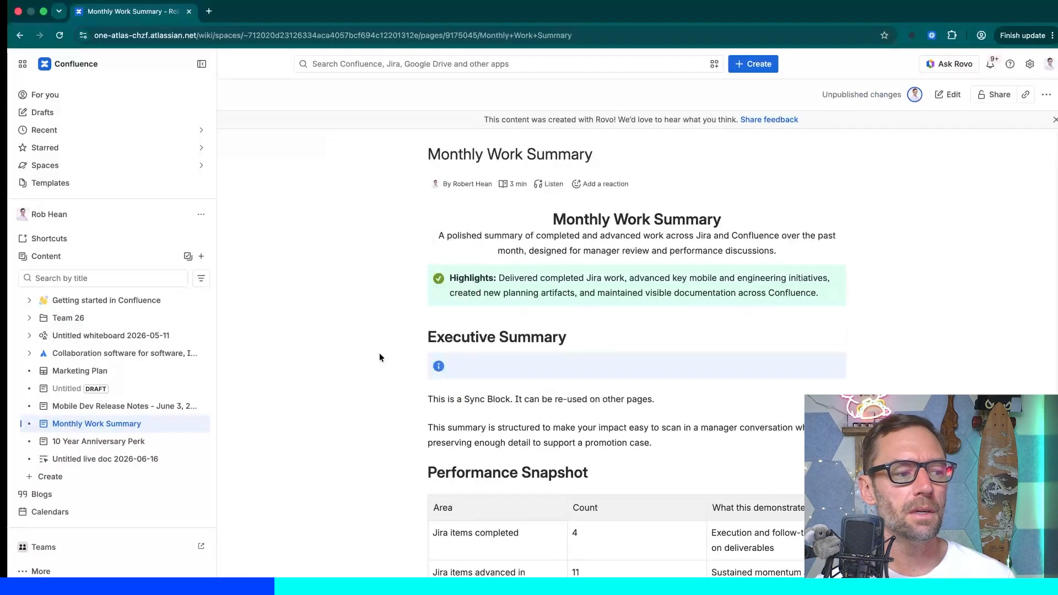
scroll(412, 395, "down", 4)
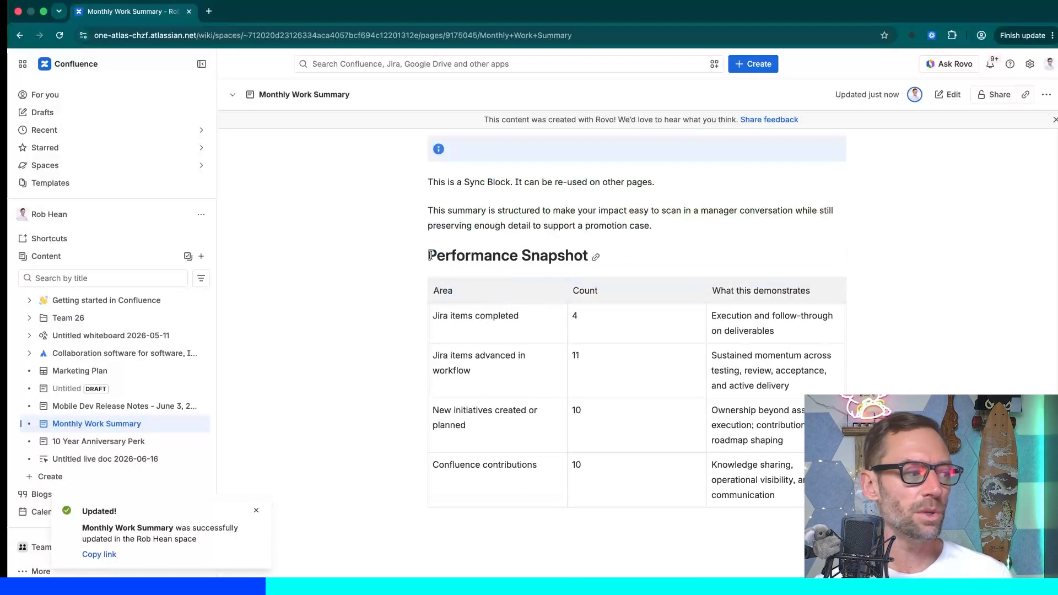
left_click_drag(430, 255, 503, 356)
left_click(510, 360)
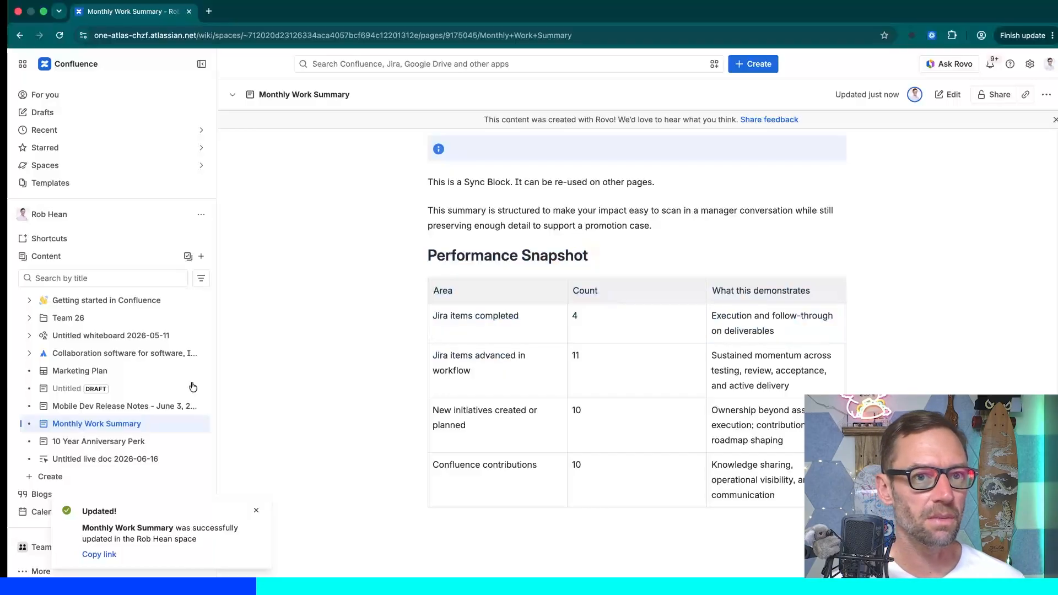
Open the 10 Year Anniversary Perk page and check the synced Performance Snapshot heading and table
left_click(132, 441)
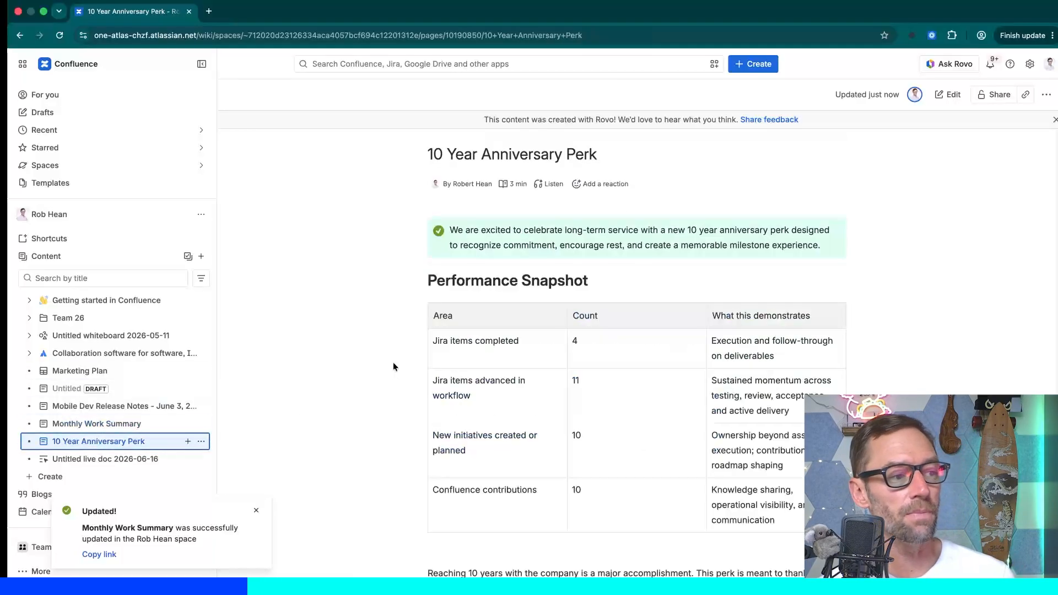
scroll(394, 363, "down", 1)
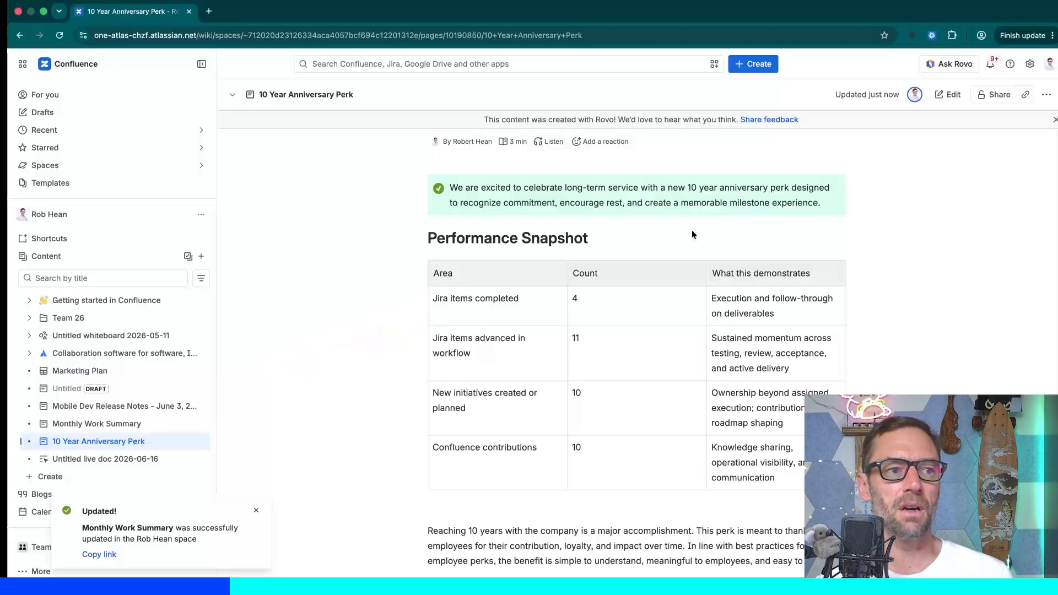
scroll(693, 229, "up", 1)
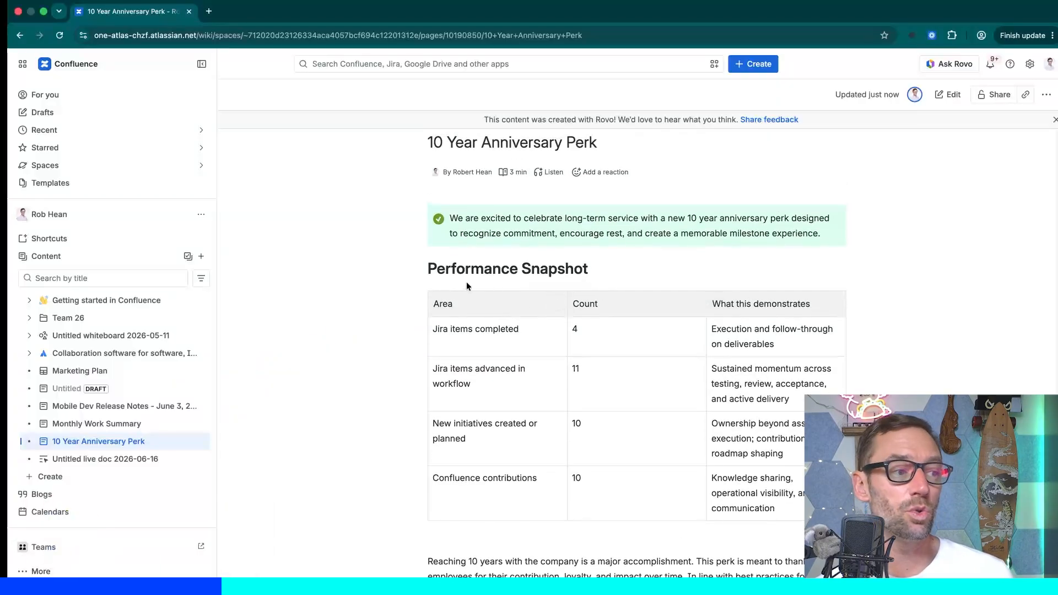
left_click_drag(466, 282, 480, 380)
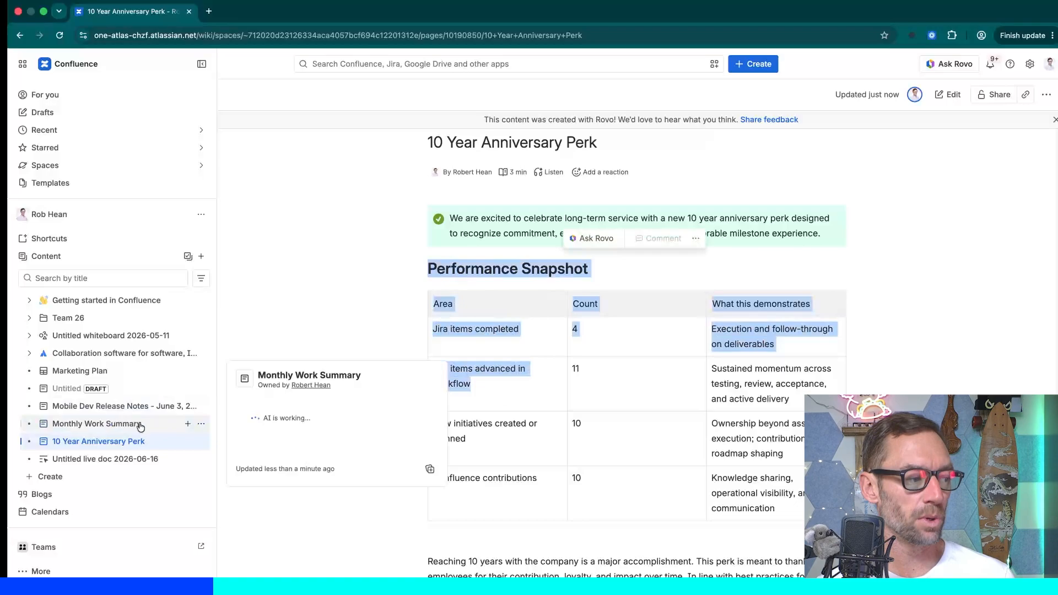
left_click_drag(429, 271, 578, 270)
left_click(577, 270)
scroll(730, 165, "up", 1)
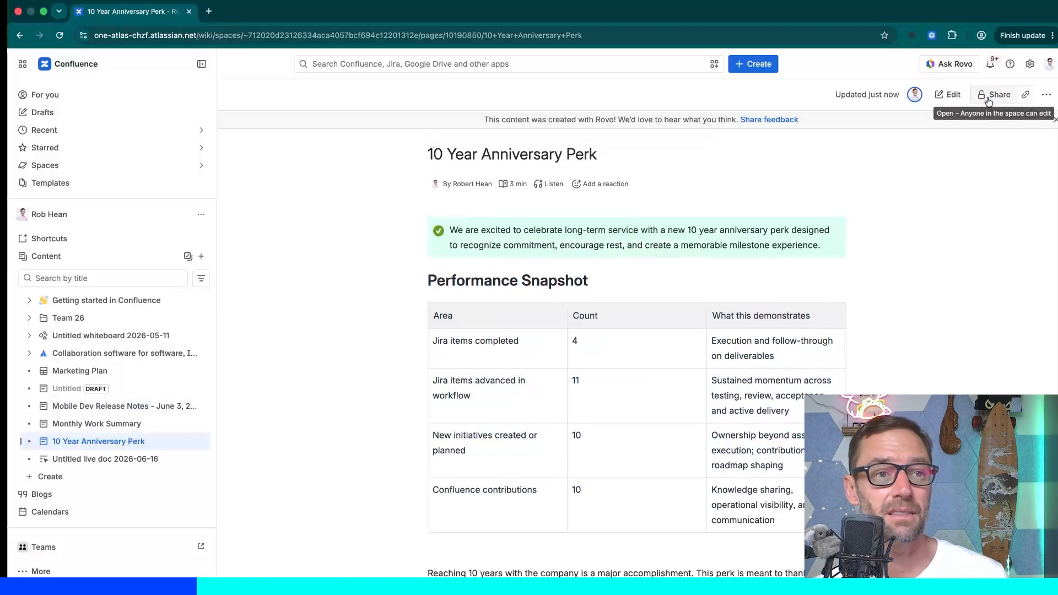
Open the 10 Year Anniversary Perk page for editing and inspect the synced Performance Snapshot block's source and whether its cells are editable
left_click(947, 95)
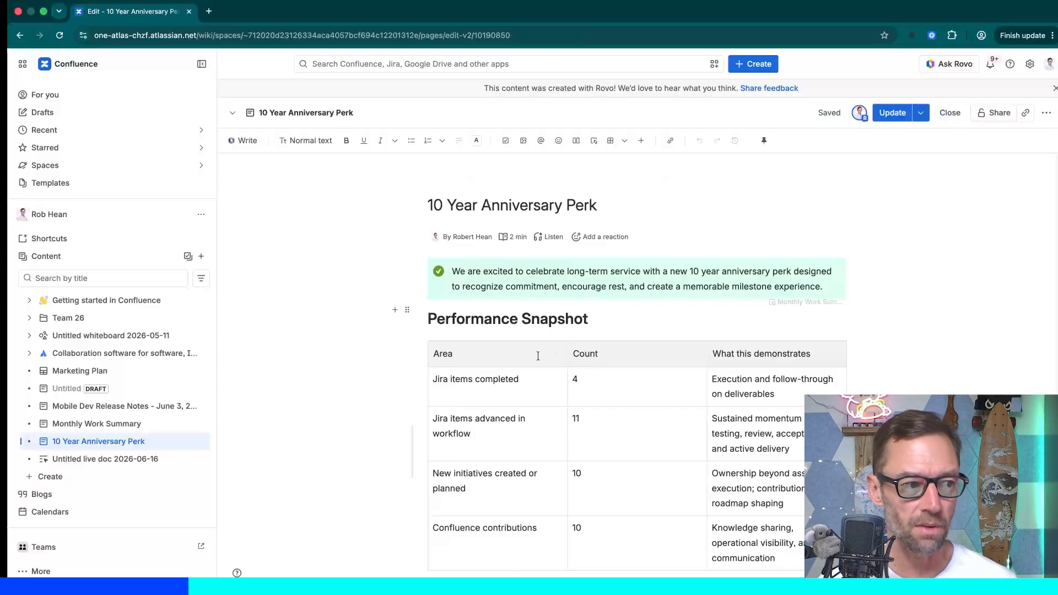
scroll(539, 350, "down", 2)
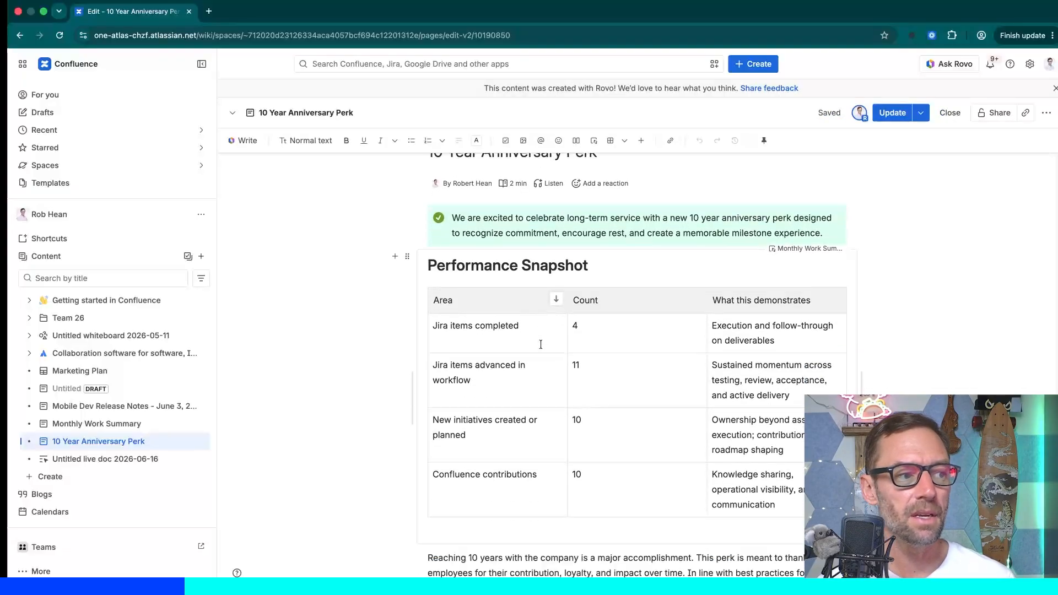
left_click(700, 273)
mouse_move(787, 252)
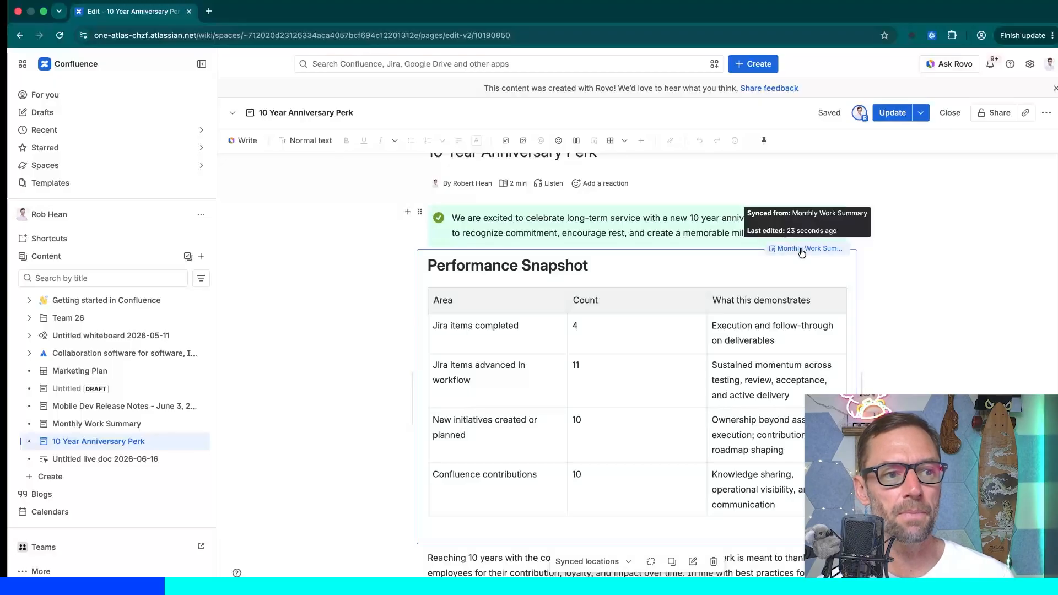
left_click_drag(518, 333, 498, 300)
left_click(524, 345)
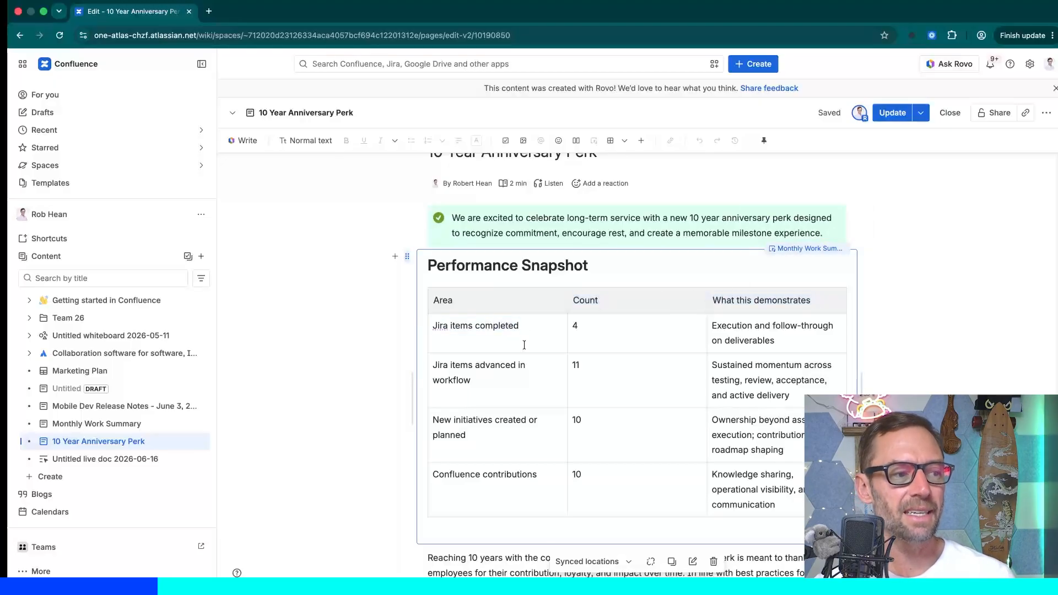
left_click_drag(523, 334, 471, 327)
left_click(528, 375)
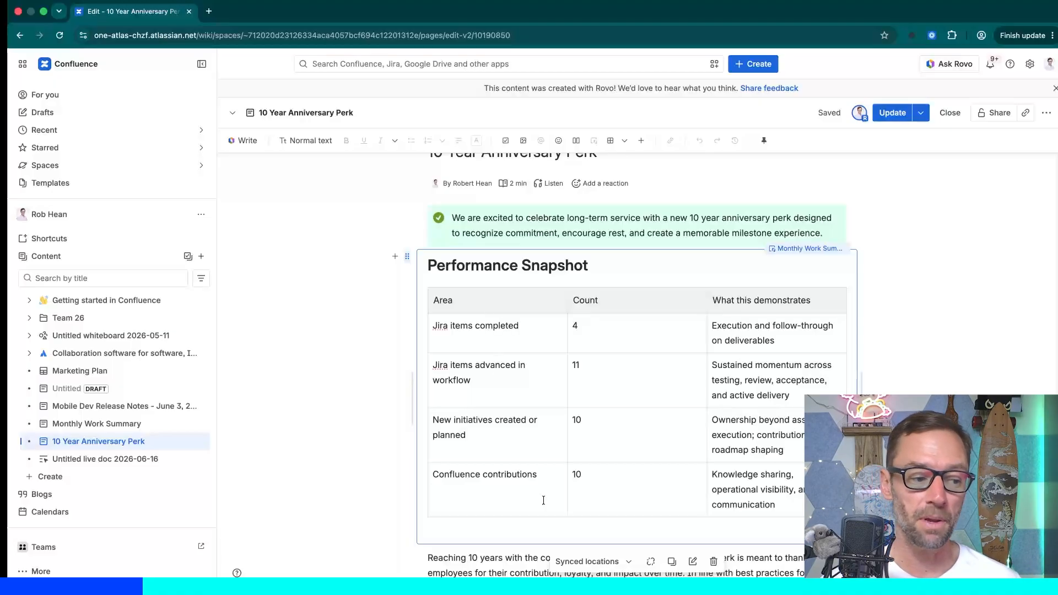
Open the source page Monthly Work Summary from the synced block's locations and view the source block's available actions
left_click(589, 563)
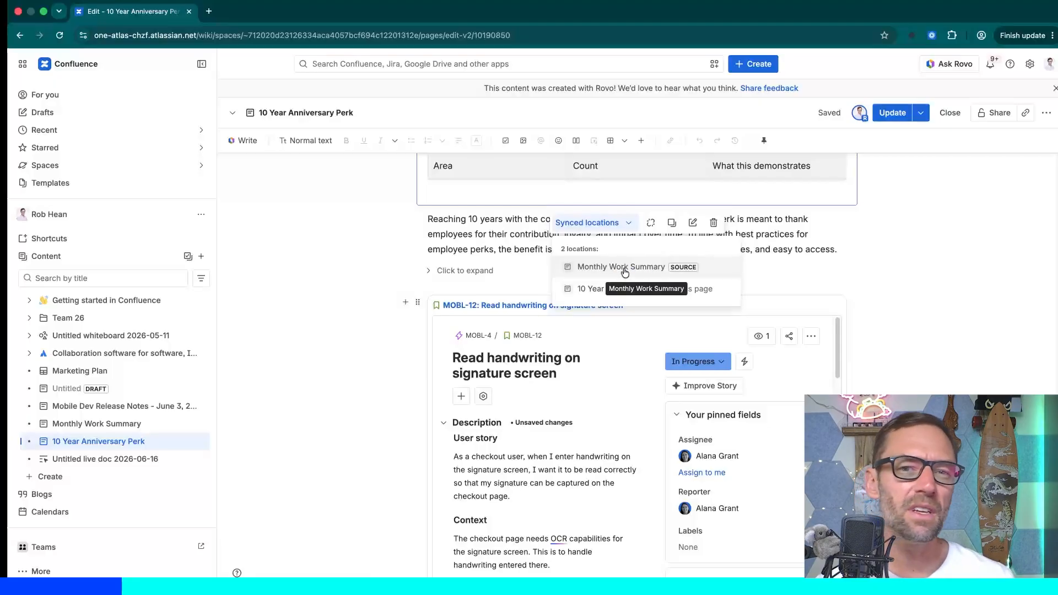
left_click(625, 270)
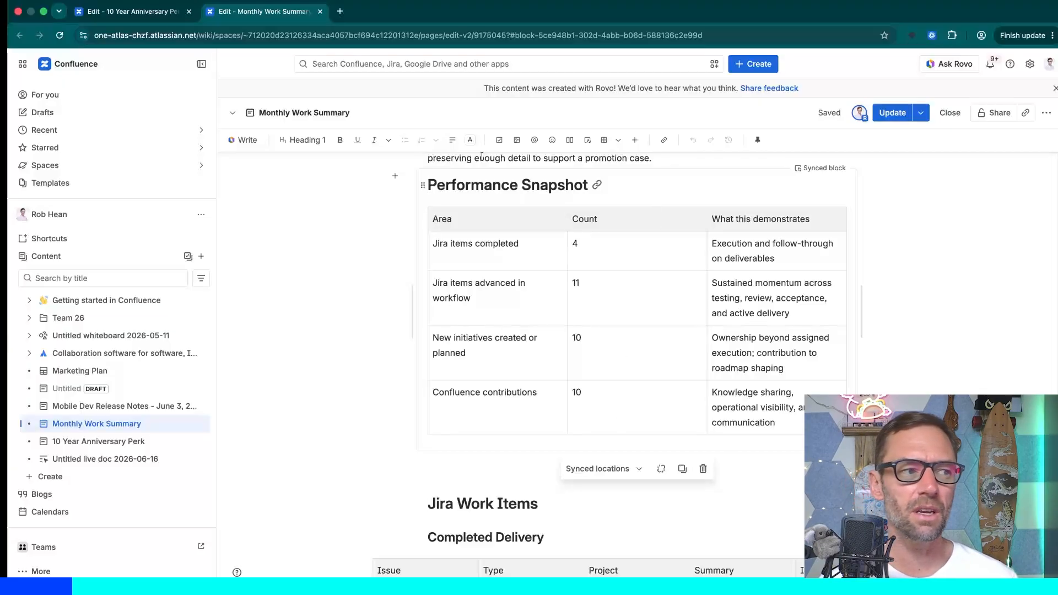
left_click(403, 174)
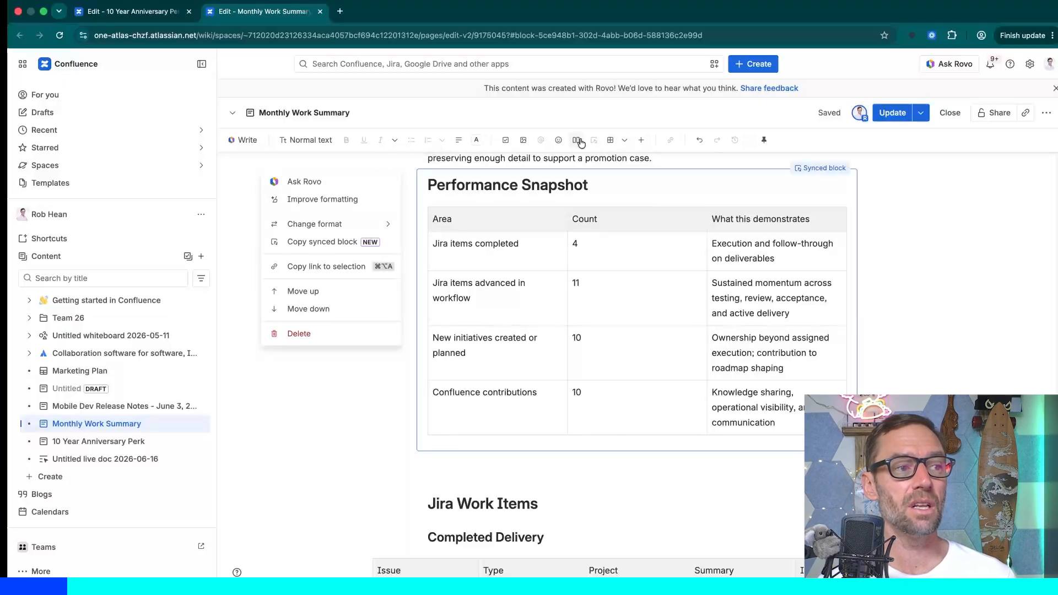
left_click(584, 339)
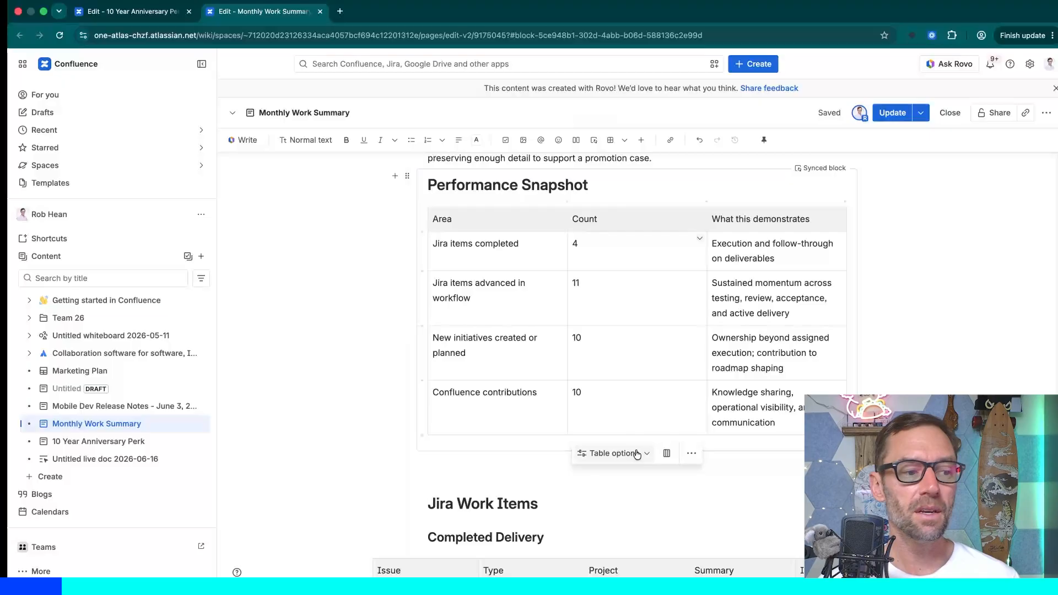
Review the synced locations of the Performance Snapshot block on its source page
left_click(821, 170)
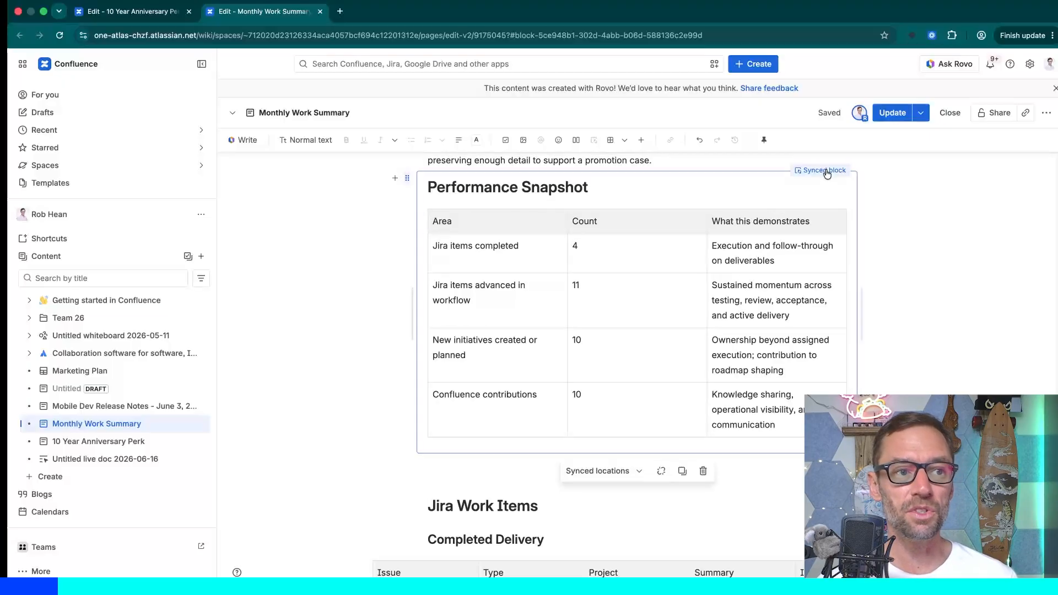
left_click(631, 473)
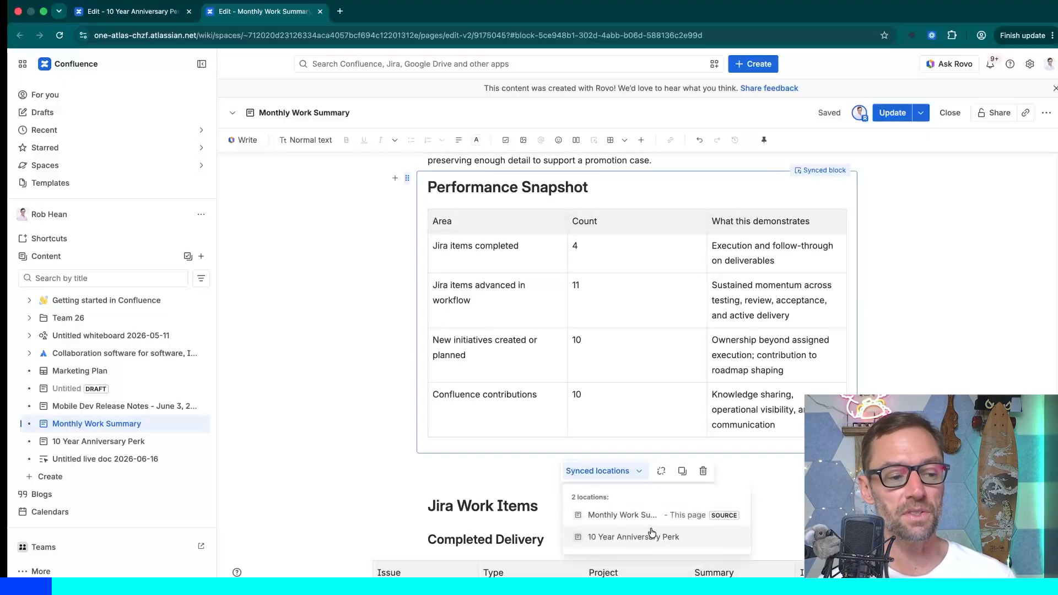
left_click(656, 340)
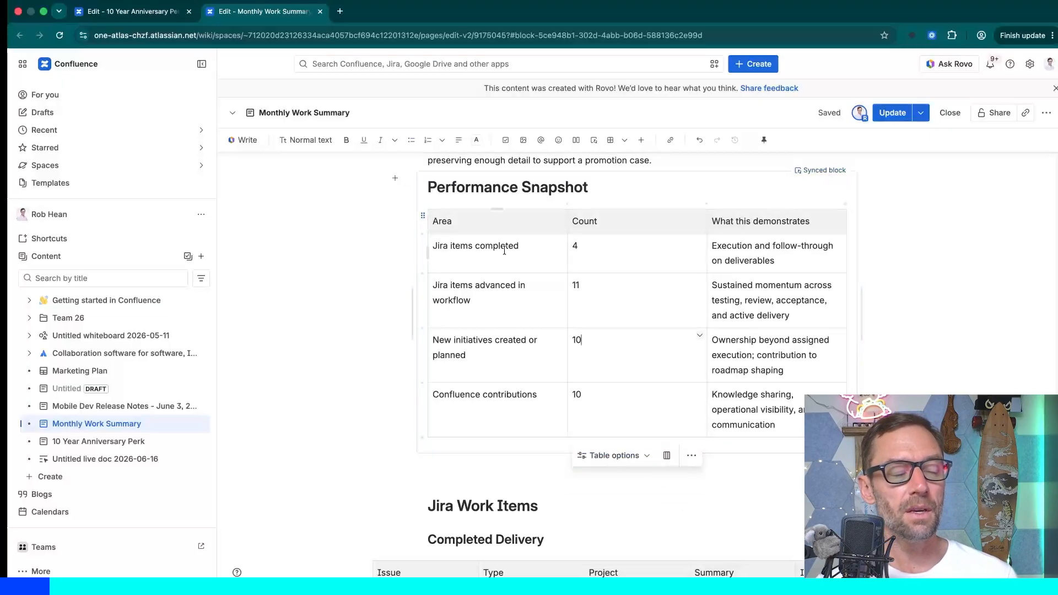
Start unsyncing the source Performance Snapshot block, read the confirmation text, and cancel without unsyncing
left_click(813, 178)
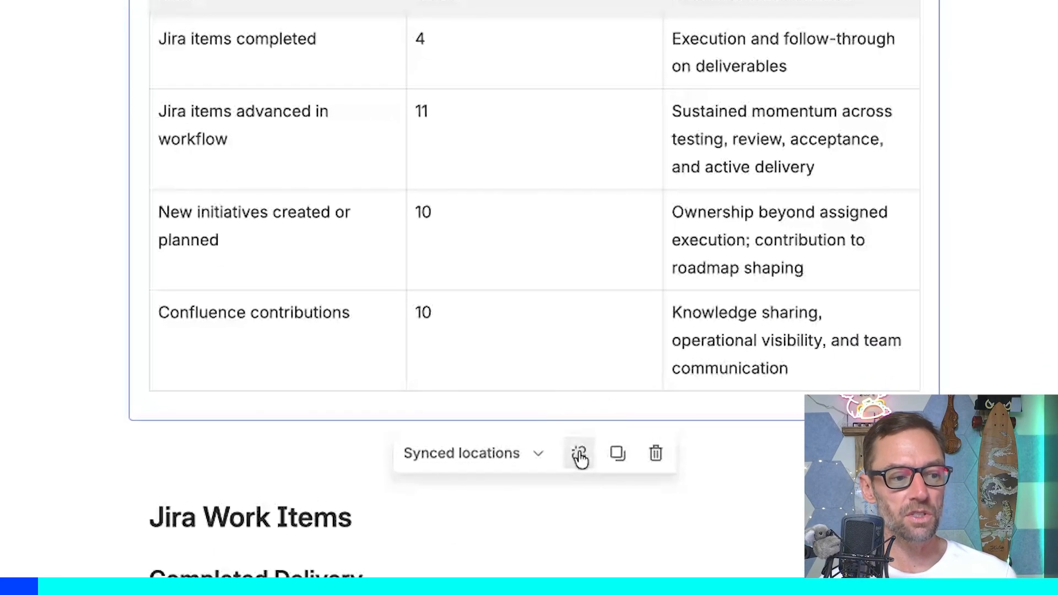
left_click(625, 464)
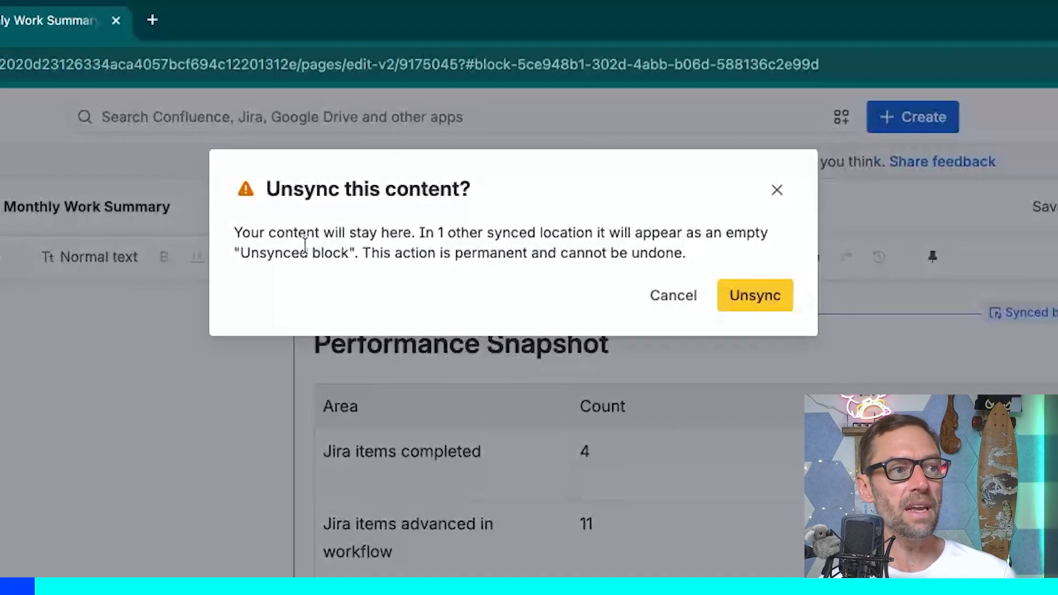
left_click_drag(276, 234, 689, 253)
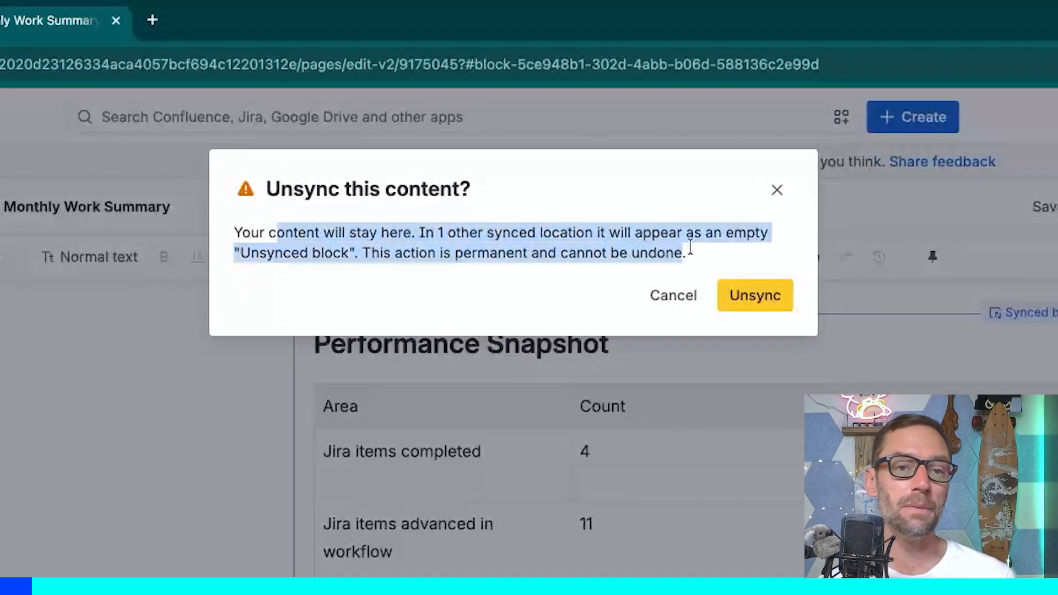
left_click(750, 243)
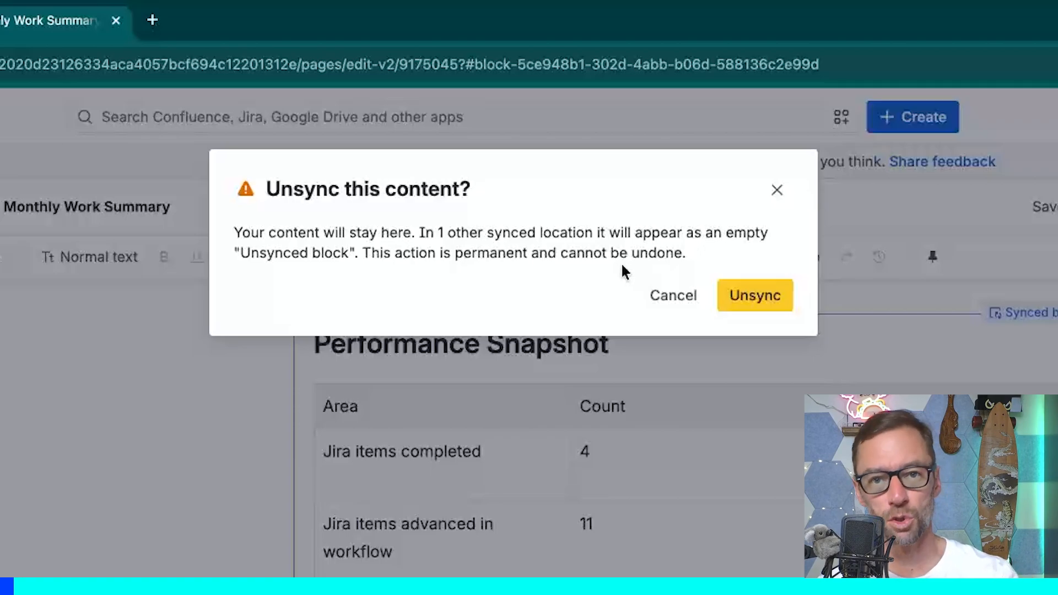
left_click(659, 295)
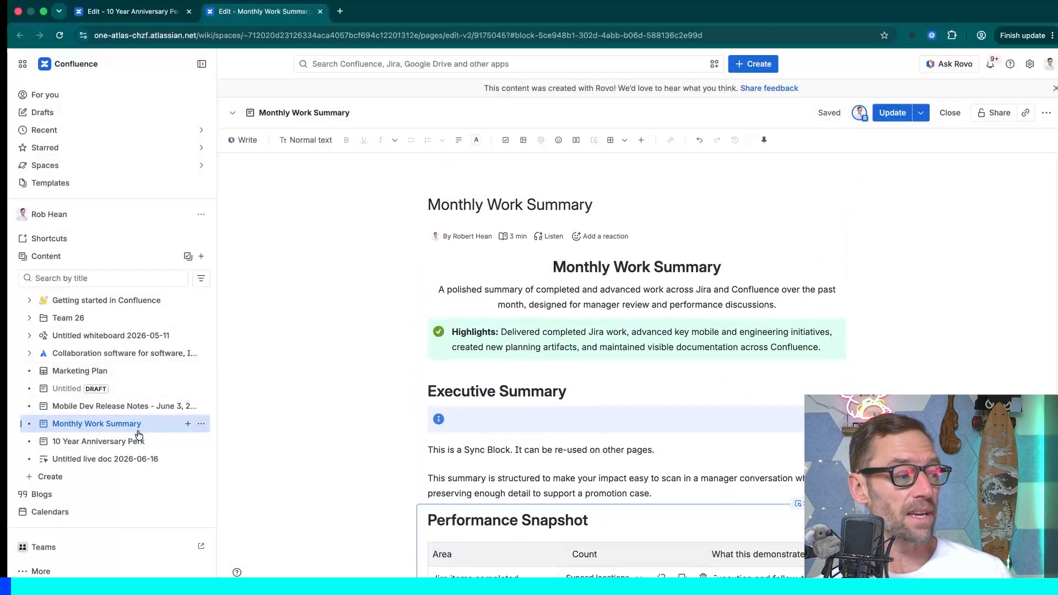
Open the 10 Year Anniversary Perk page for editing and unsync its Performance Snapshot block
left_click(137, 441)
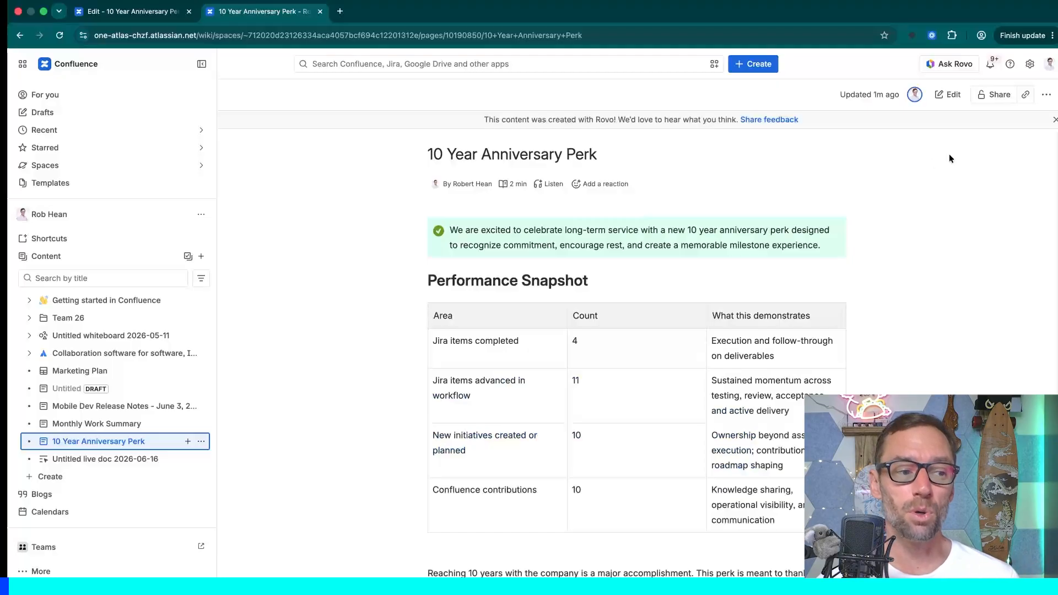
left_click(948, 94)
scroll(666, 357, "down", 1)
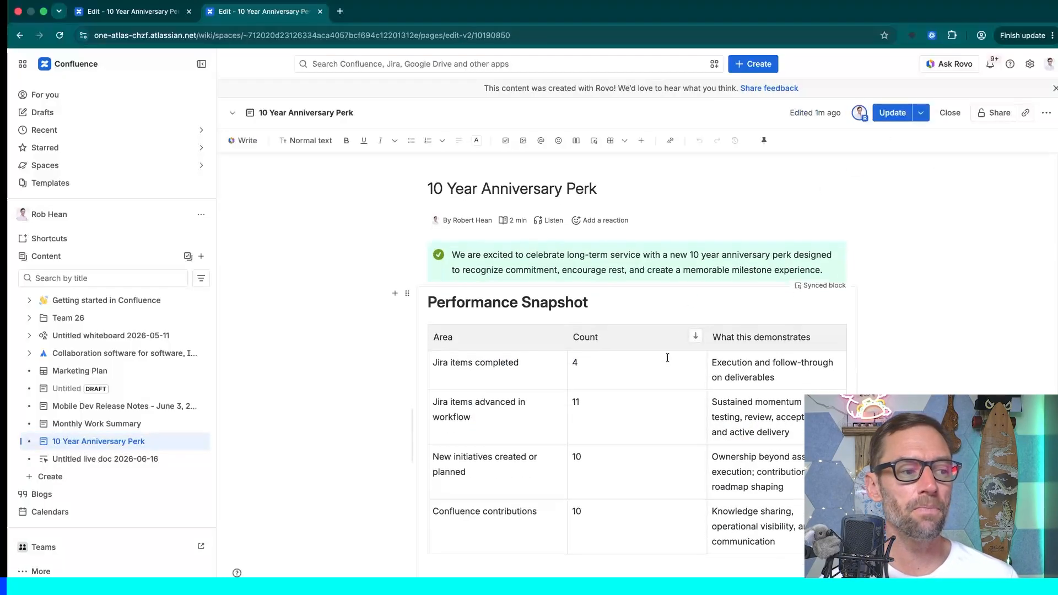
left_click(666, 356)
left_click(670, 537)
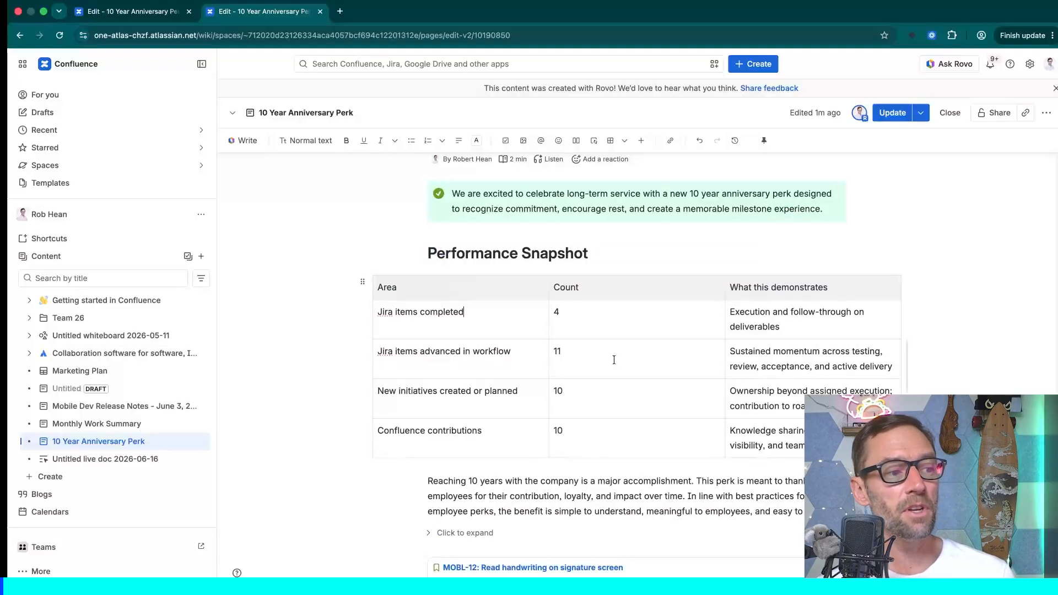
Check whether the unsynced Performance Snapshot heading and table cells can be selected and edited as ordinary page content
left_click(770, 395)
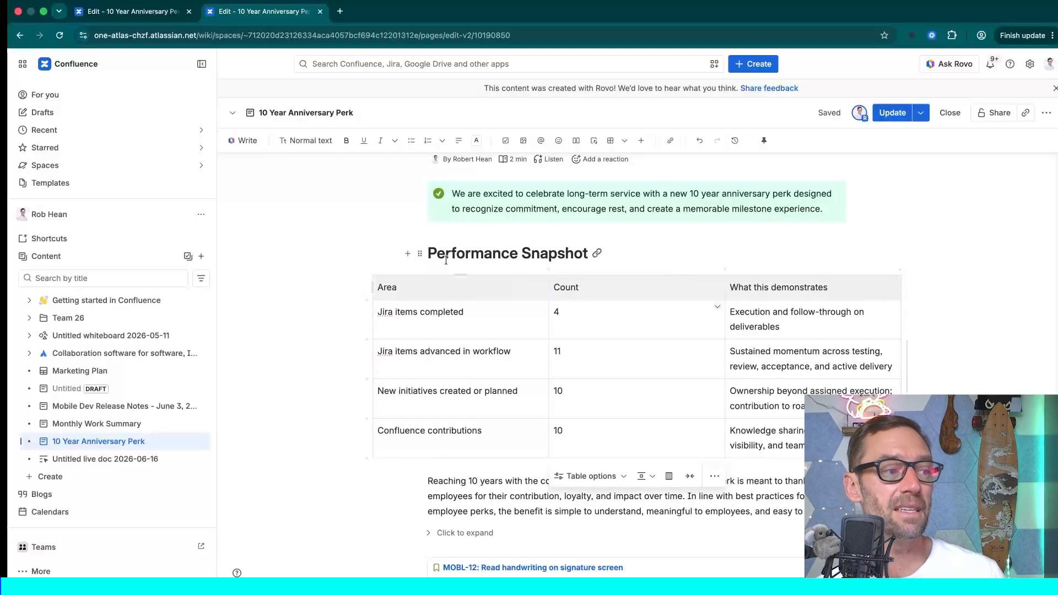
left_click_drag(427, 255, 610, 397)
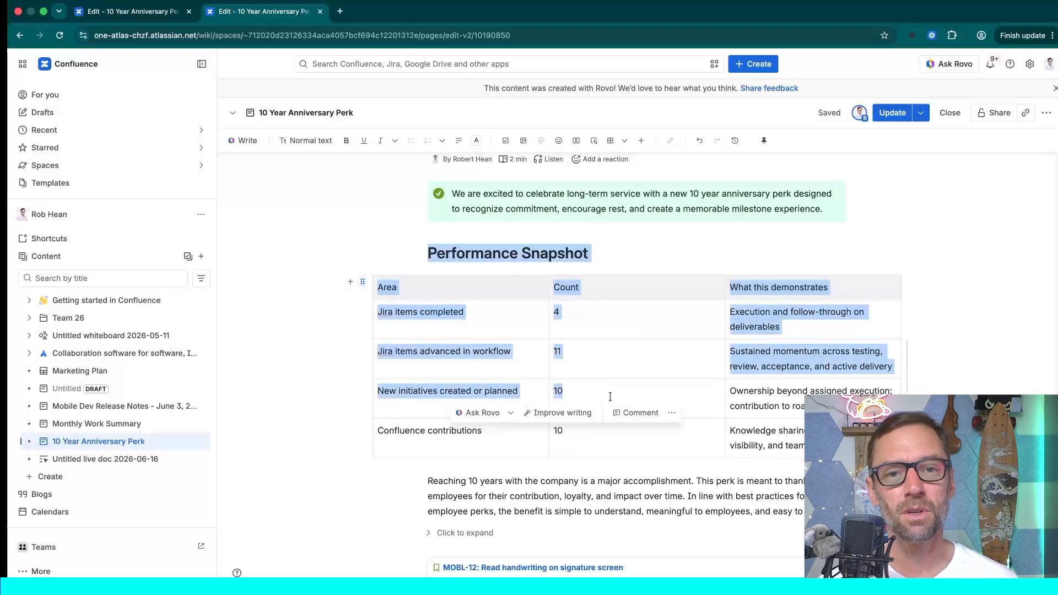
left_click(610, 397)
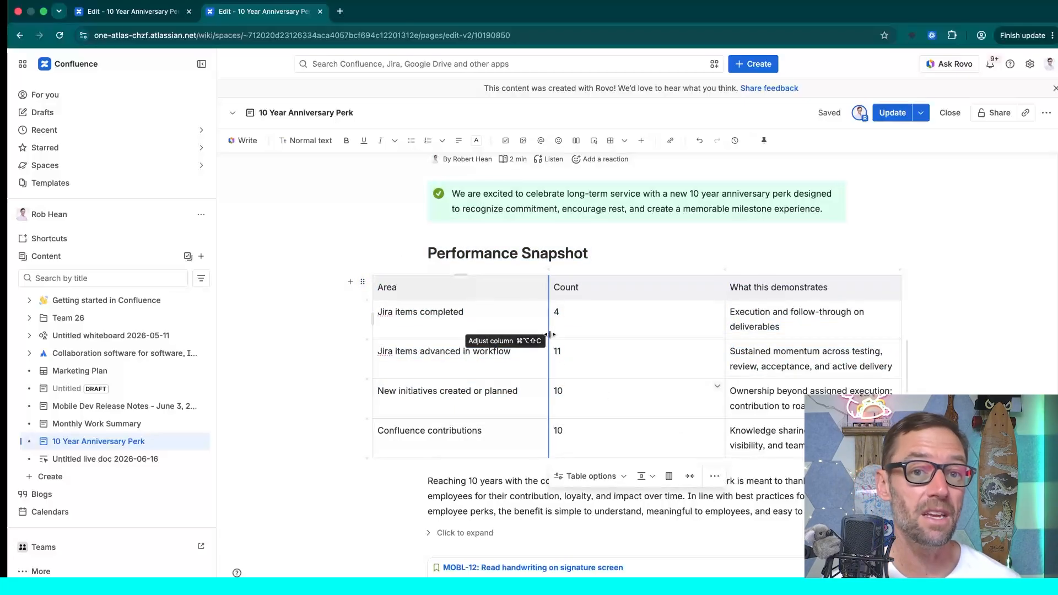
left_click(475, 312)
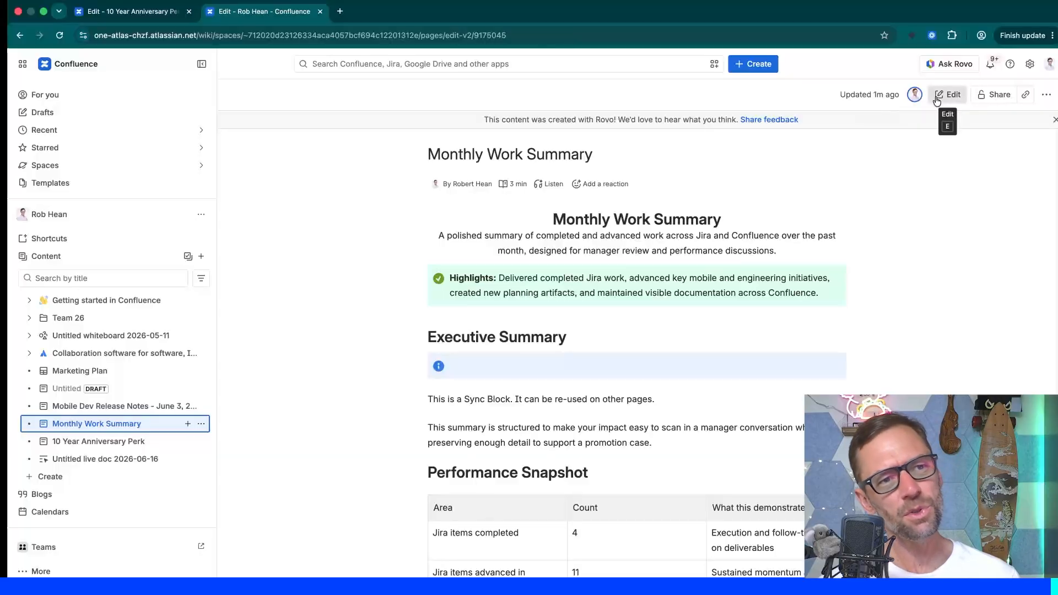
Open the Monthly Work Summary page for editing and copy its Performance Snapshot synced block
left_click(950, 96)
scroll(679, 274, "down", 4)
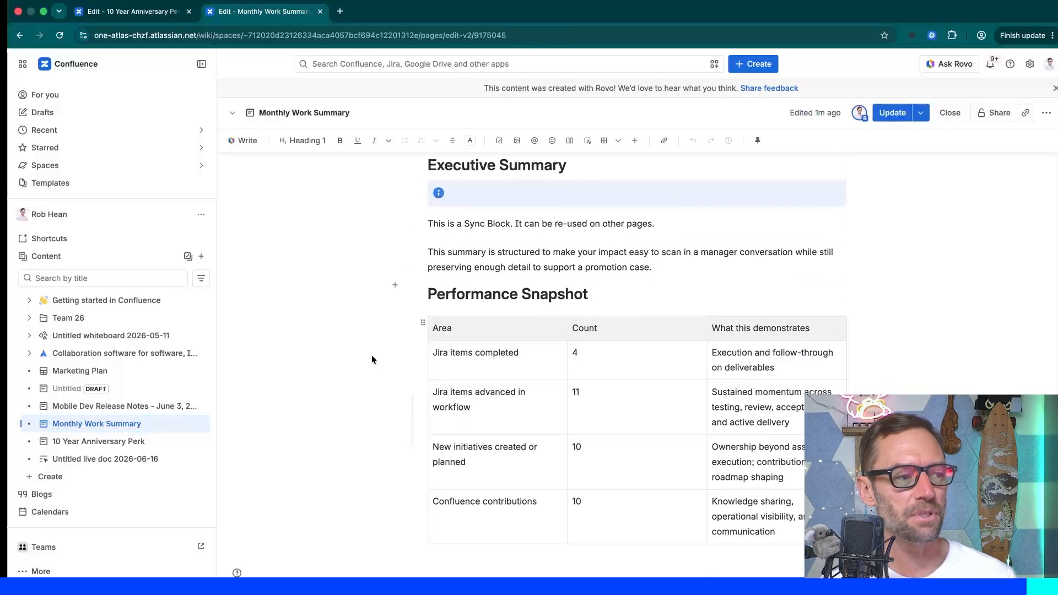
left_click(406, 284)
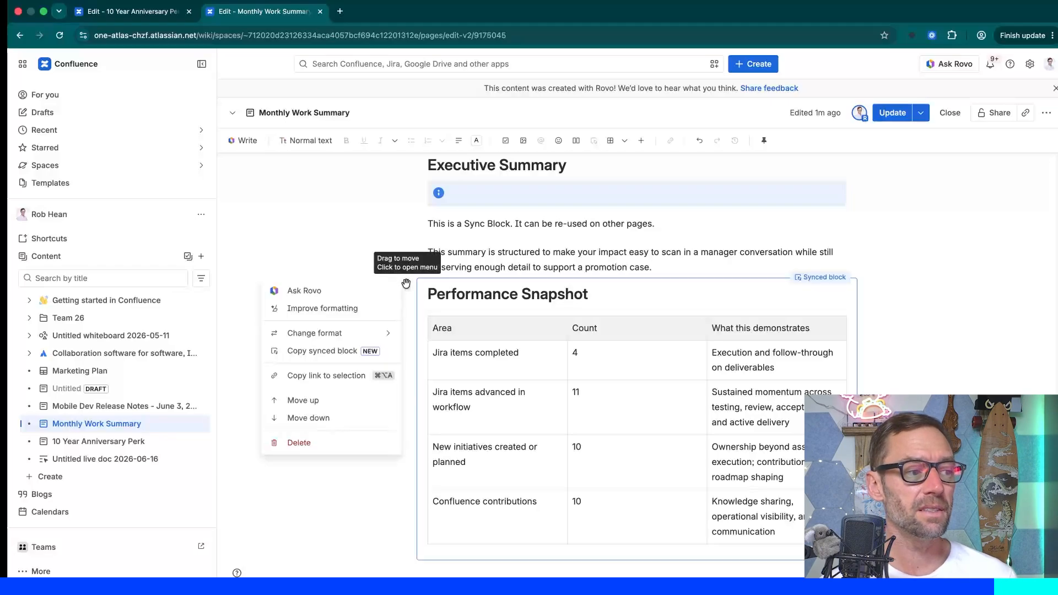
left_click(812, 280)
scroll(683, 468, "down", 2)
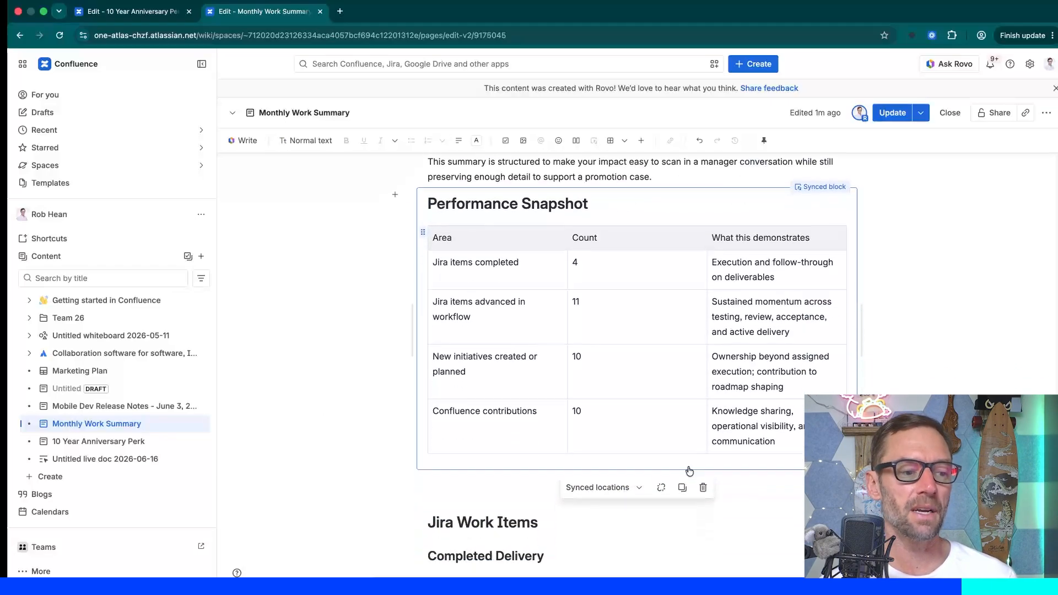
left_click(683, 488)
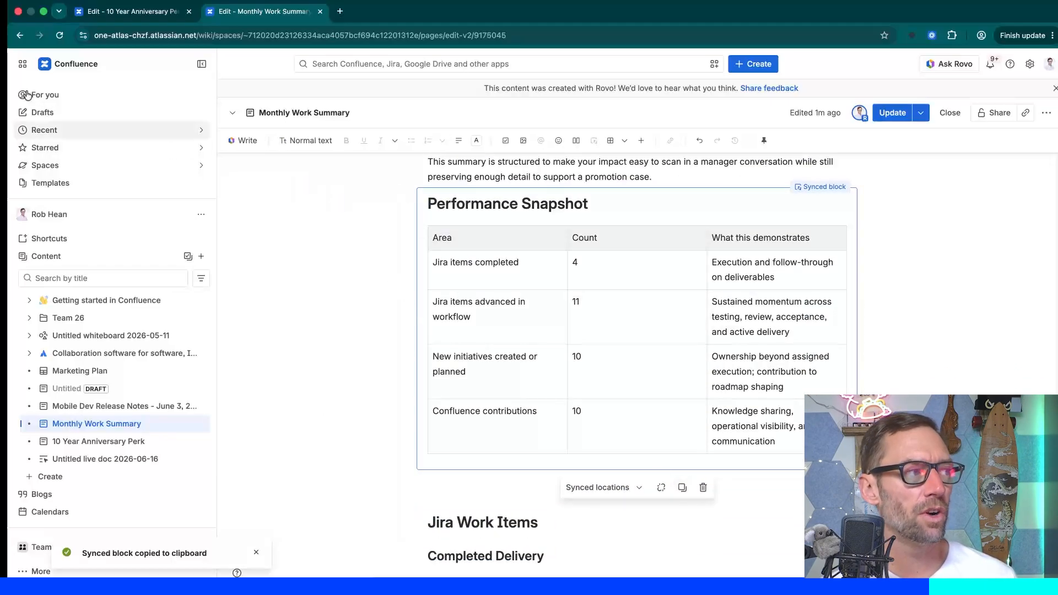
Switch to Jira and open the MOBL-41 sub-task "Develop backend logic for user registration" from the 905 Scrum Board
left_click(23, 63)
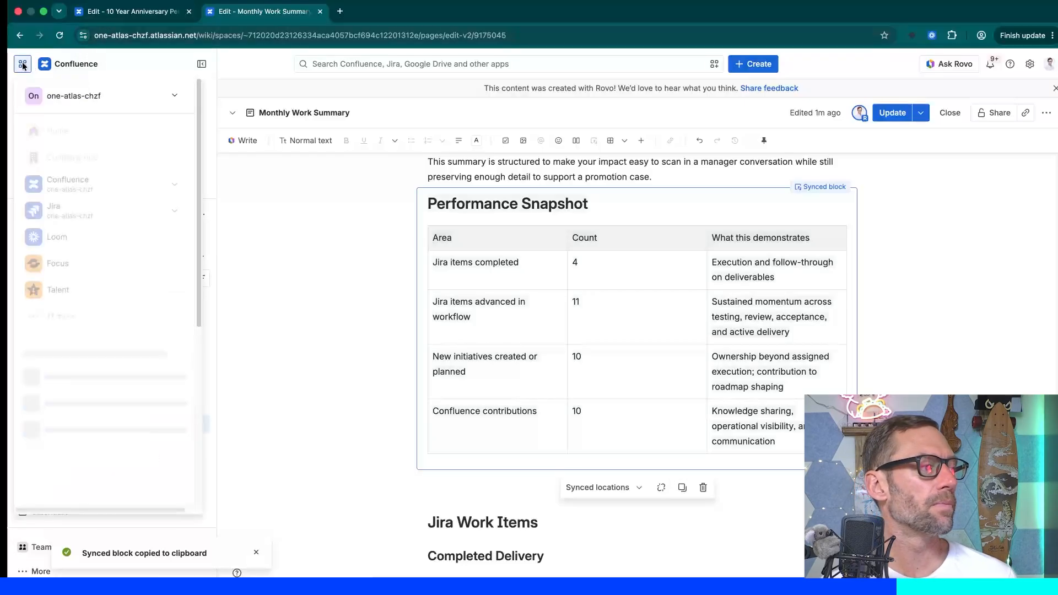
left_click(69, 216)
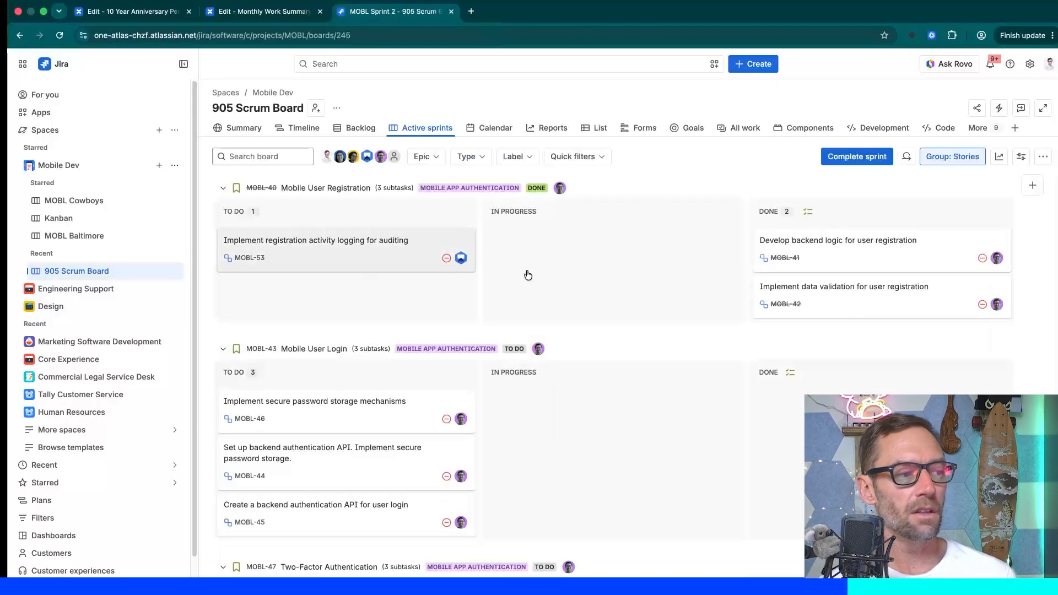
left_click(802, 241)
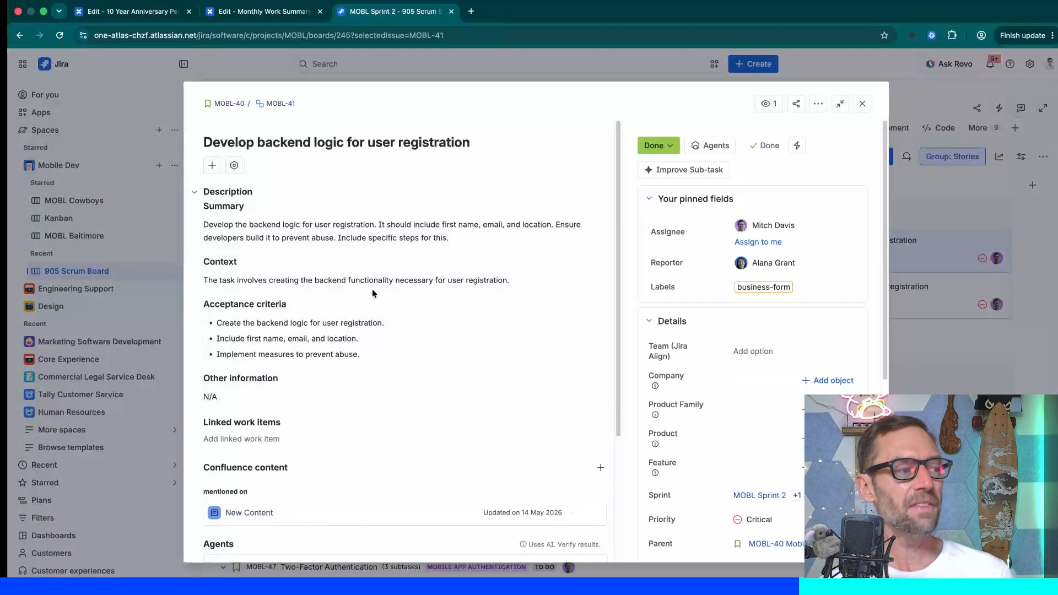
Paste the synced block below the Summary text in the MOBL-41 description, check its source, and save the description
left_click(314, 263)
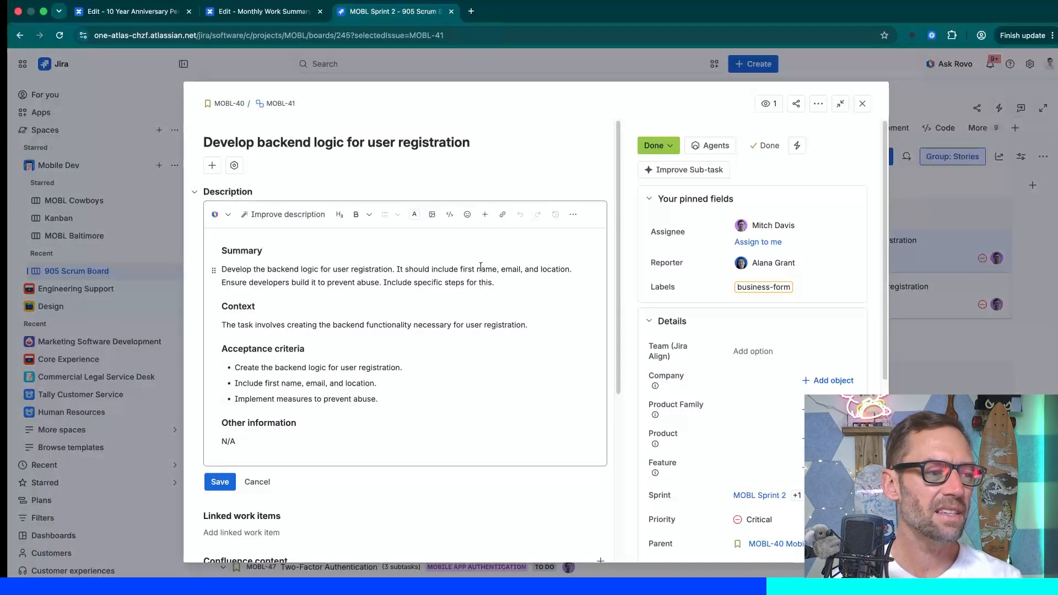
key("ctrl+v")
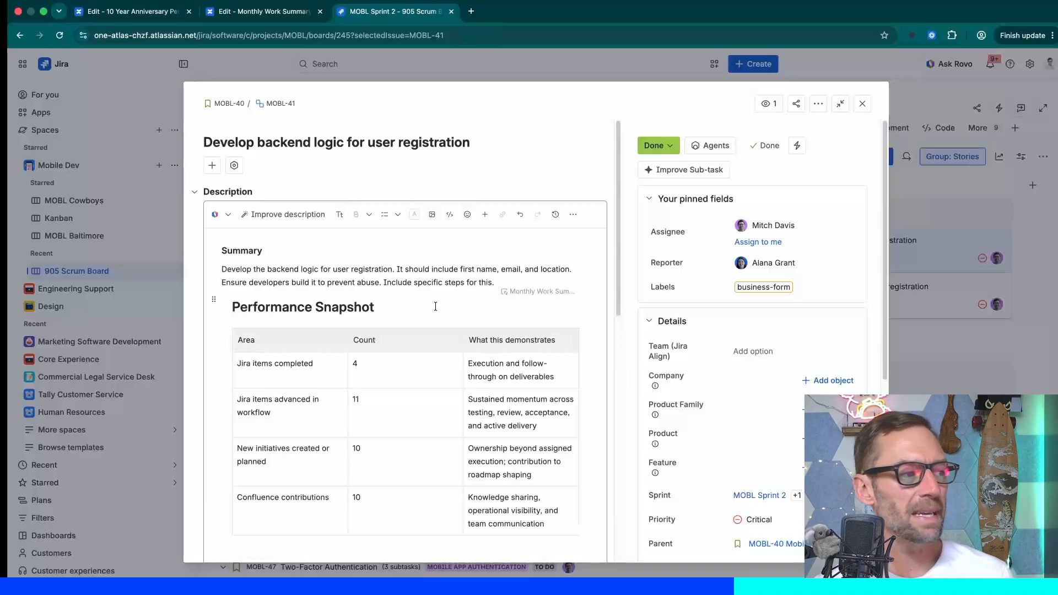
scroll(436, 306, "down", 2)
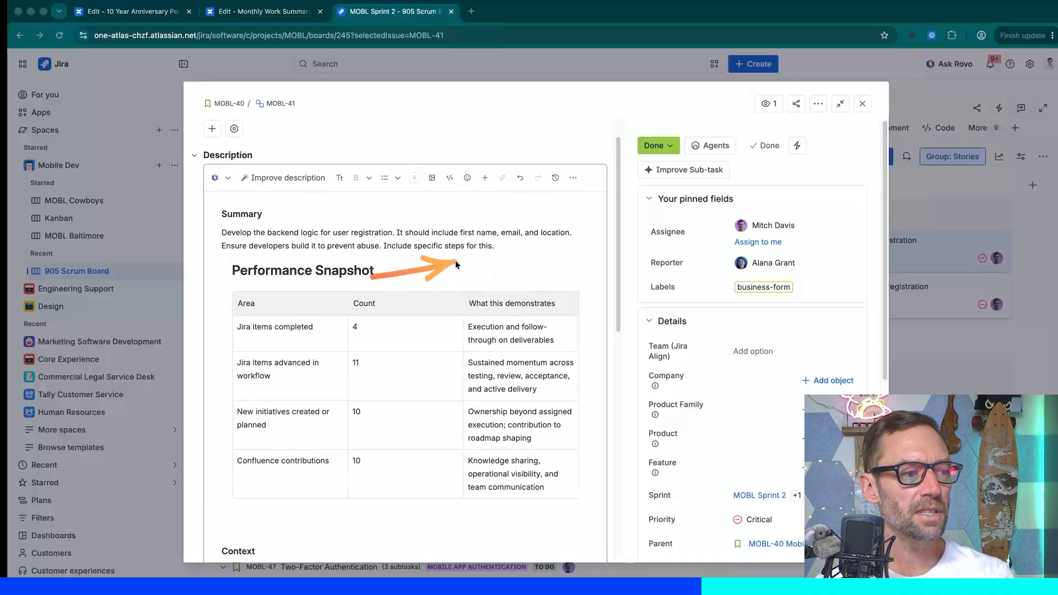
mouse_move(524, 259)
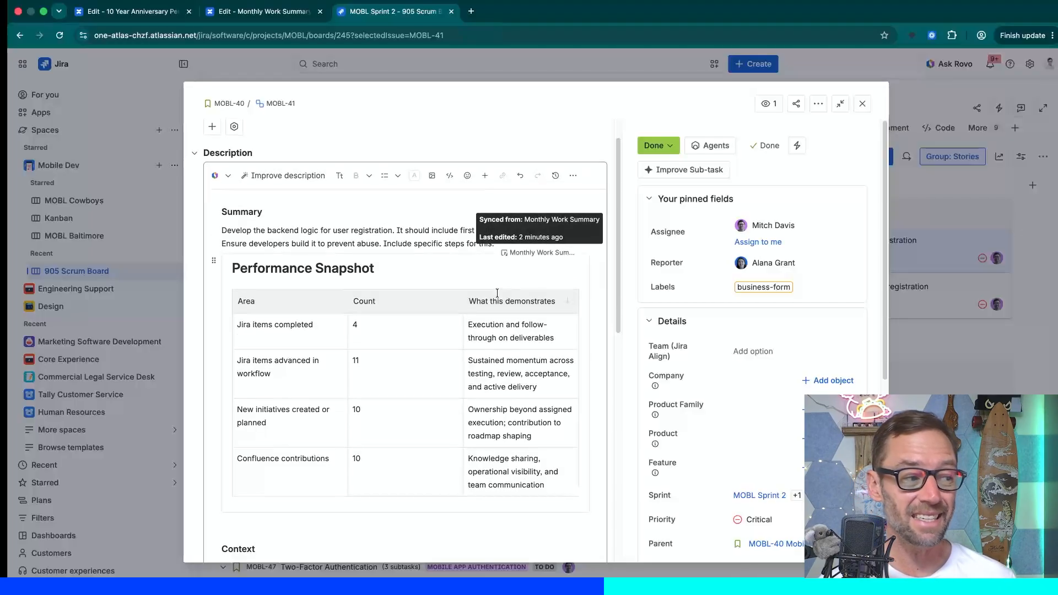
scroll(329, 419, "down", 3)
scroll(330, 418, "down", 10)
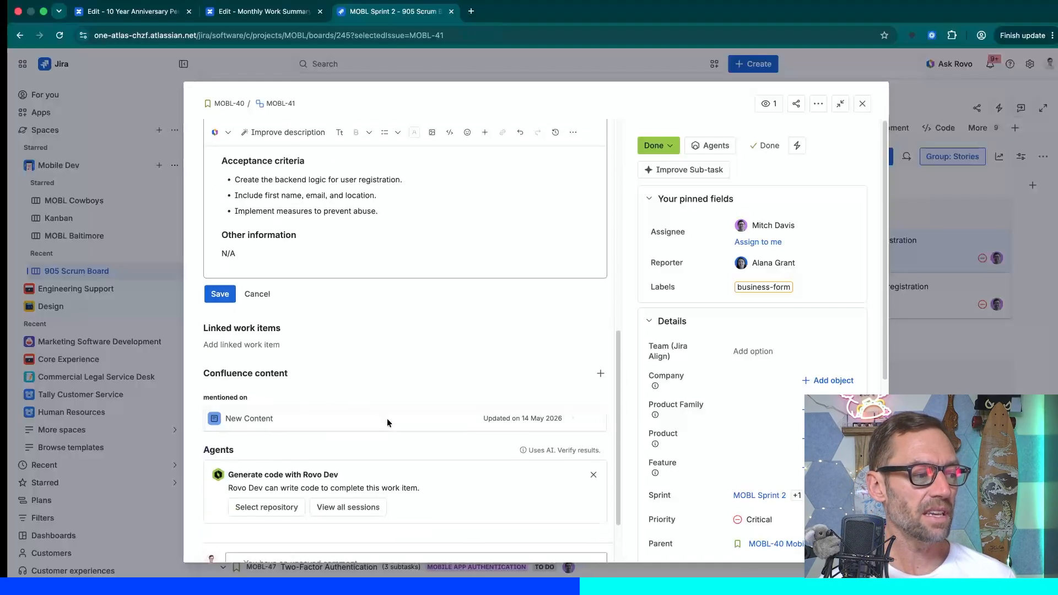
left_click(220, 293)
scroll(325, 338, "up", 3)
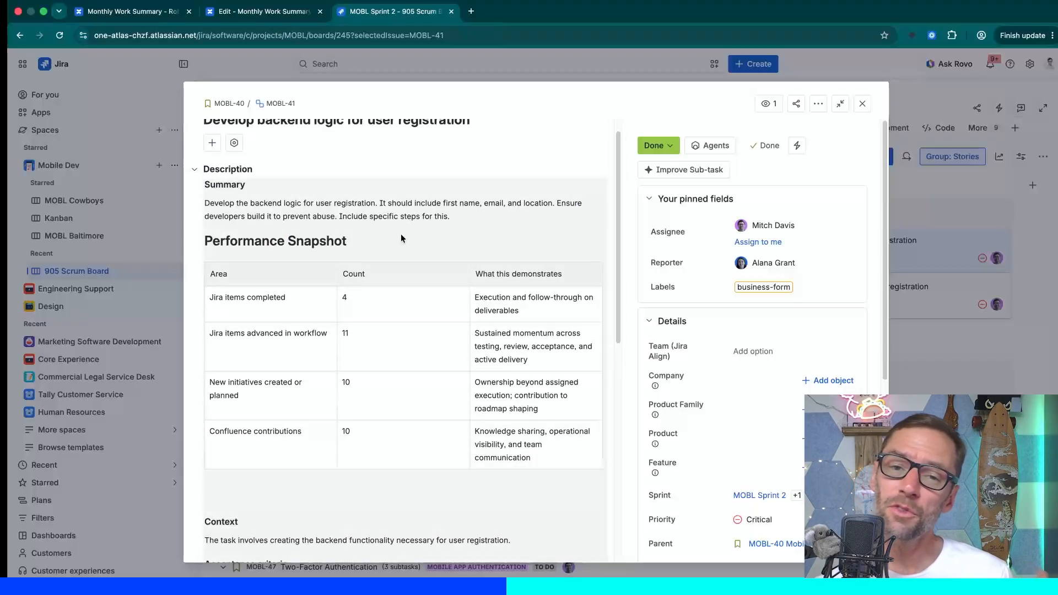
Reopen the MOBL-41 description for editing and inspect the synced block's source and synced locations
left_click(280, 283)
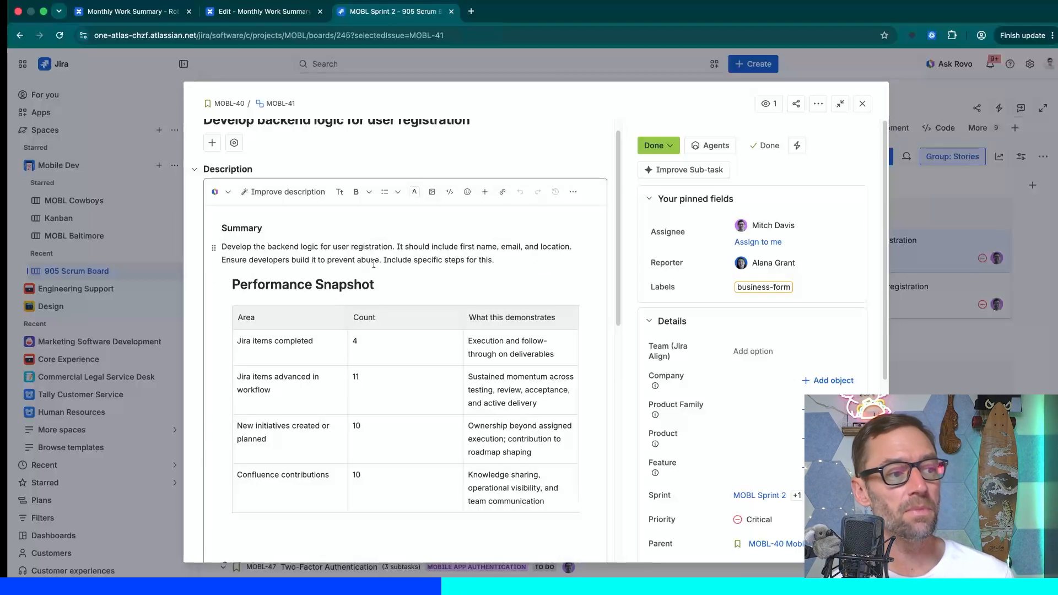
left_click(519, 278)
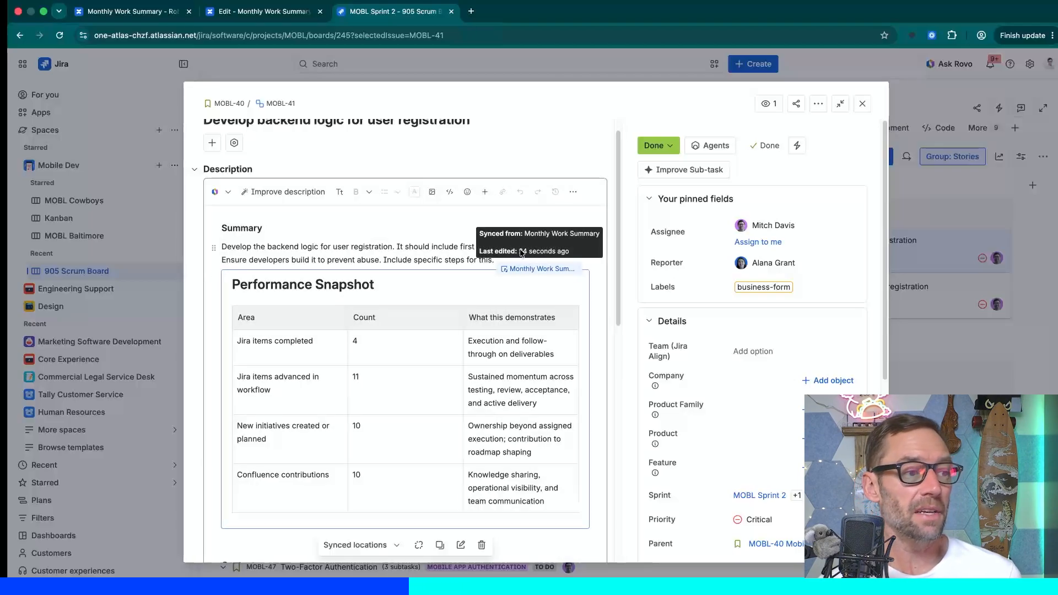
scroll(397, 330, "down", 1)
left_click(395, 526)
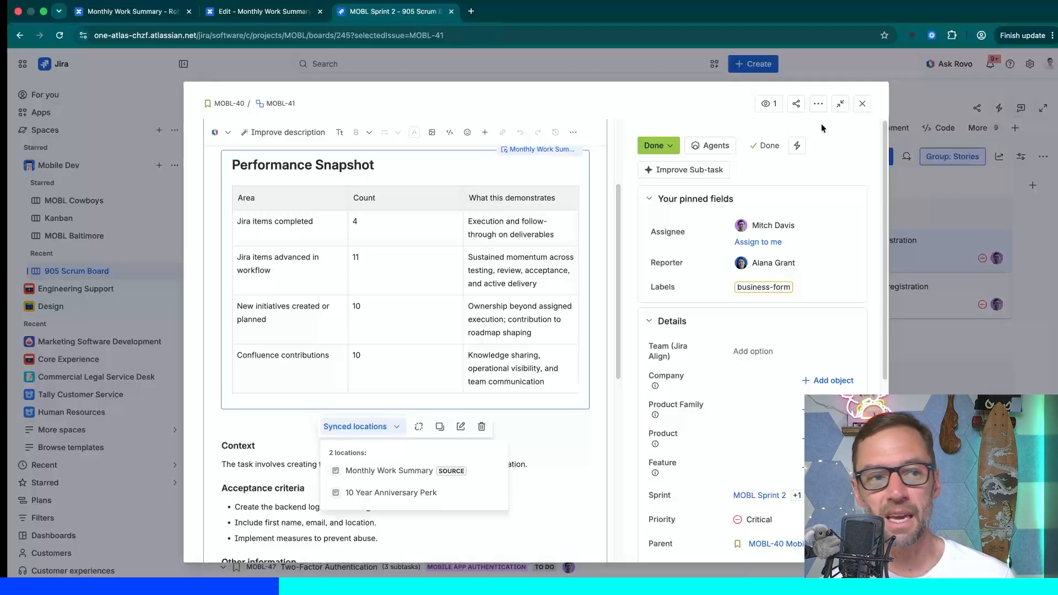
Return to the Monthly Work Summary page in Confluence and check the source block's synced locations there
left_click(277, 17)
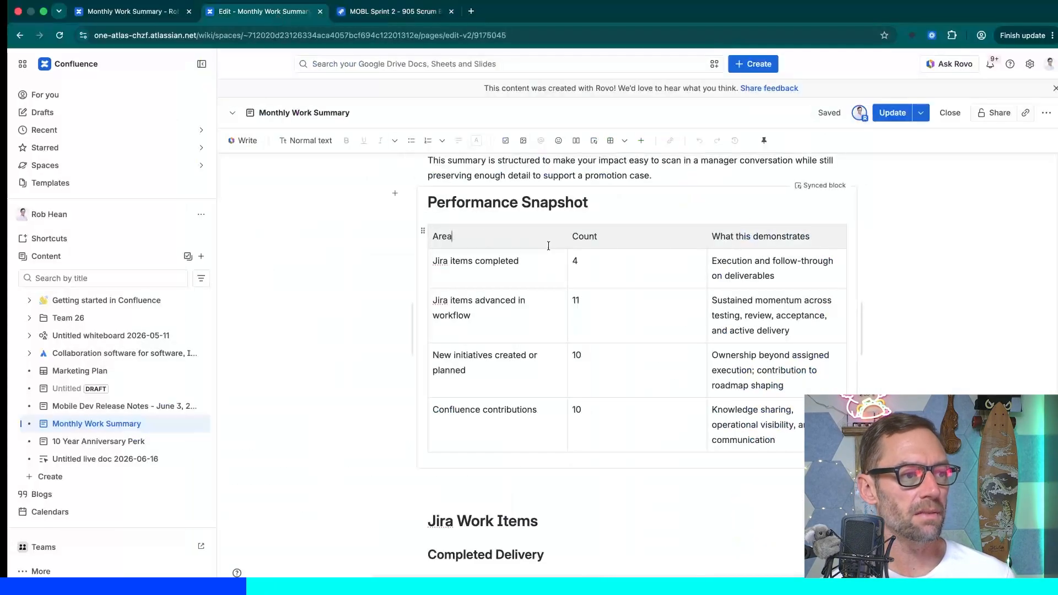
left_click(823, 187)
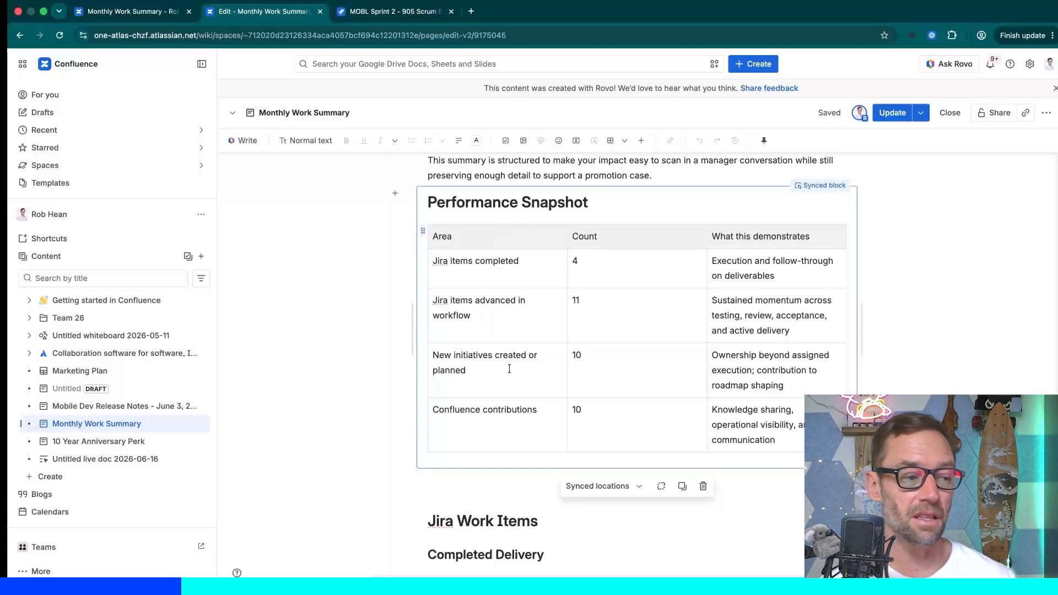
left_click(626, 485)
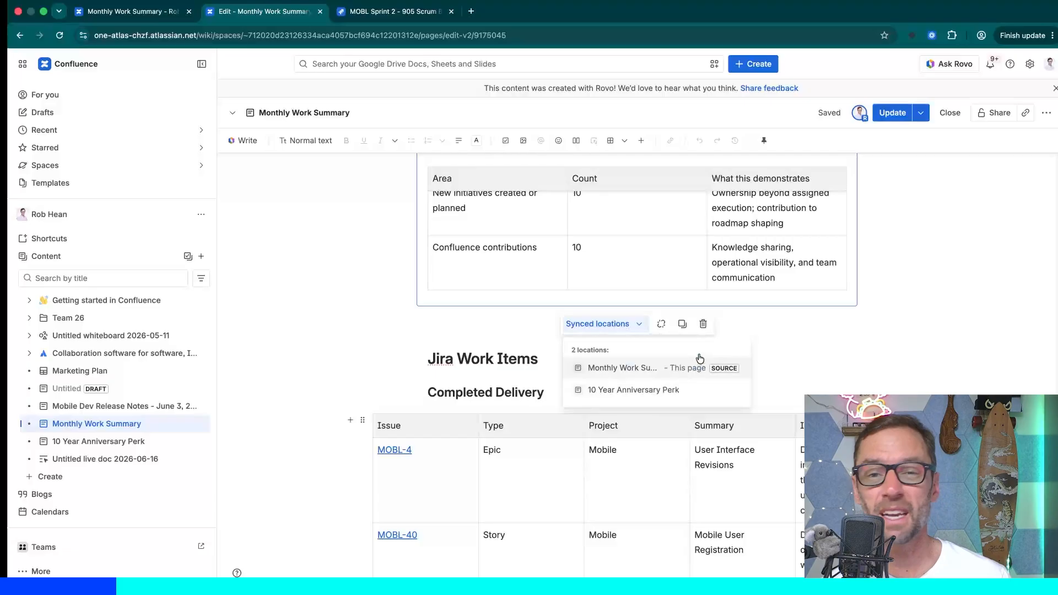
left_click(696, 241)
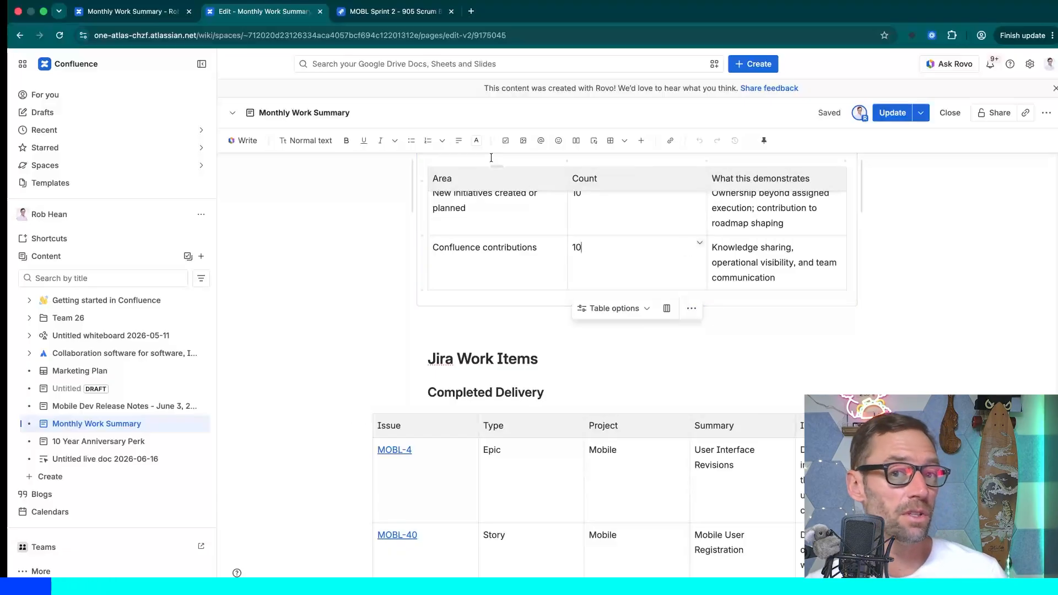